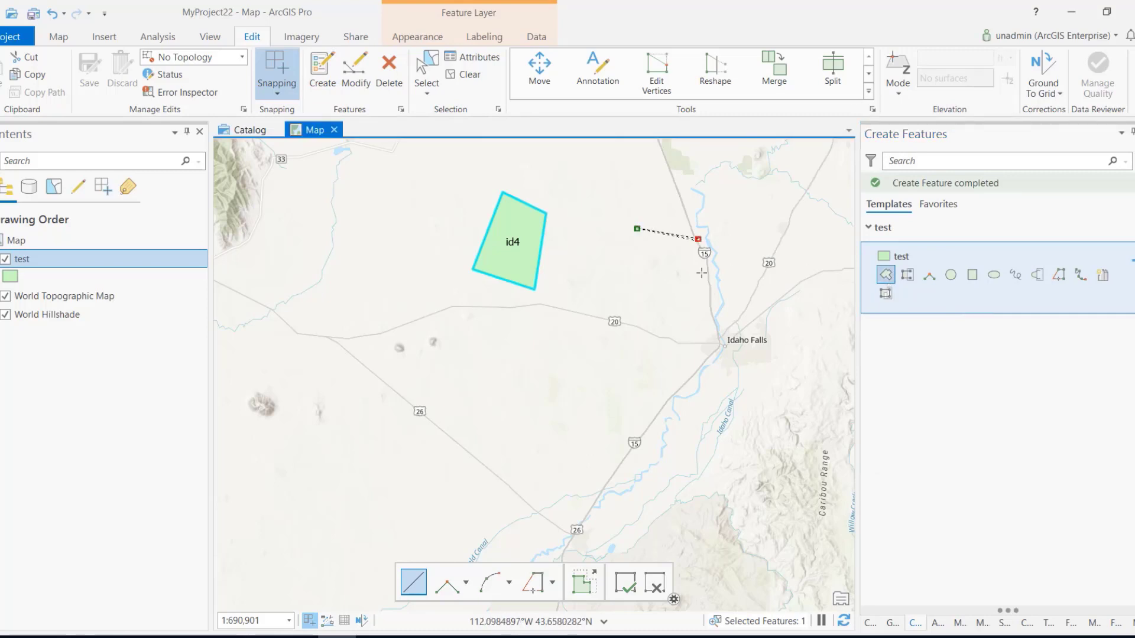
Finish sketching polygon id5, then draw polygon id6 south of id4 and id5
click(699, 238)
click(705, 293)
double_click(628, 281)
click(556, 328)
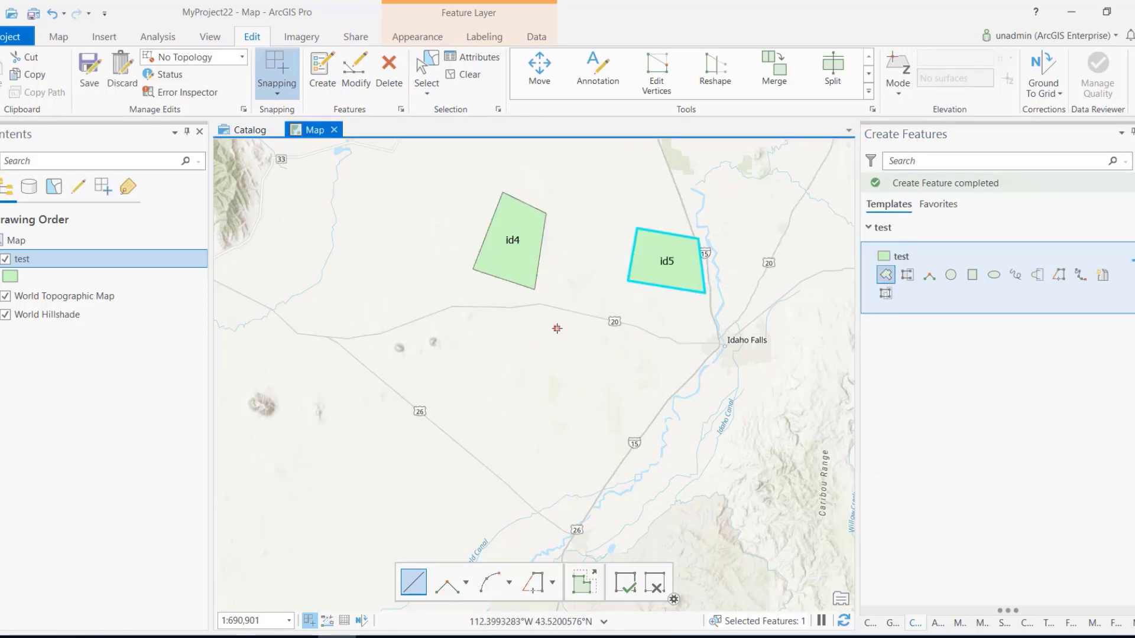
click(611, 350)
click(605, 397)
double_click(549, 390)
Draw polygon id7 west of id6 and id8 north of id7, then save the edits
click(378, 302)
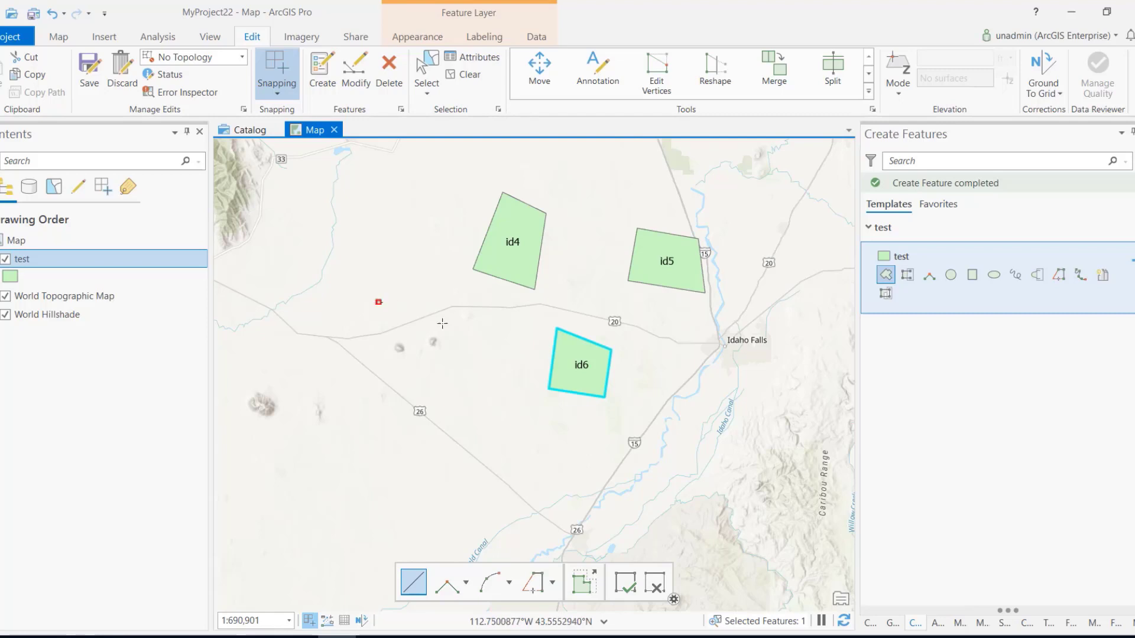
click(443, 323)
click(441, 377)
double_click(346, 353)
click(366, 206)
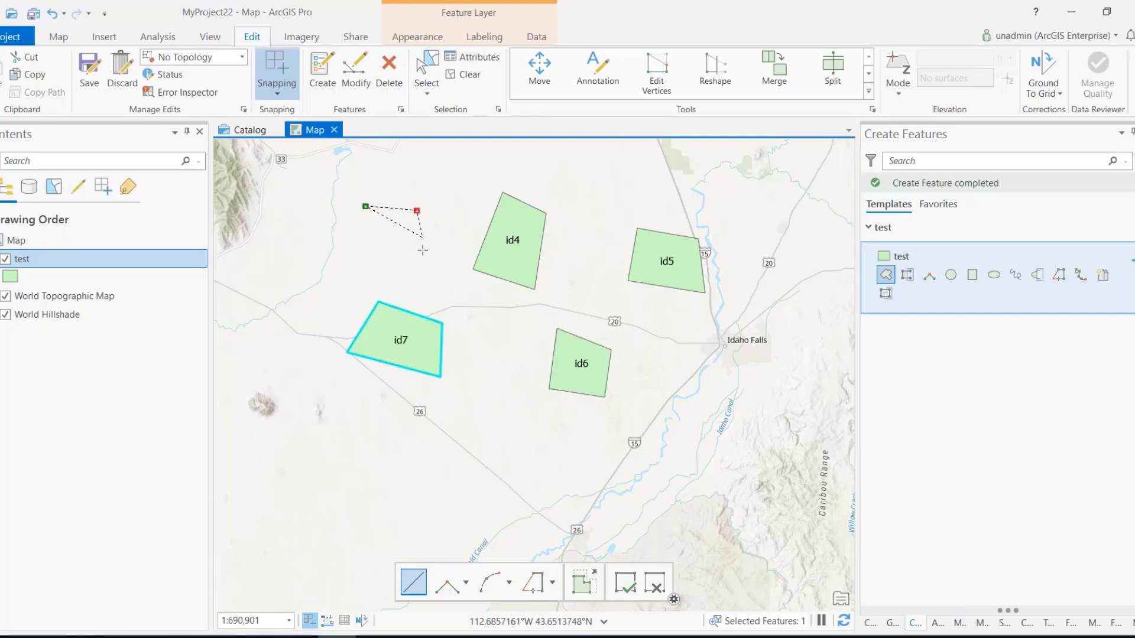
click(418, 209)
click(423, 250)
double_click(357, 250)
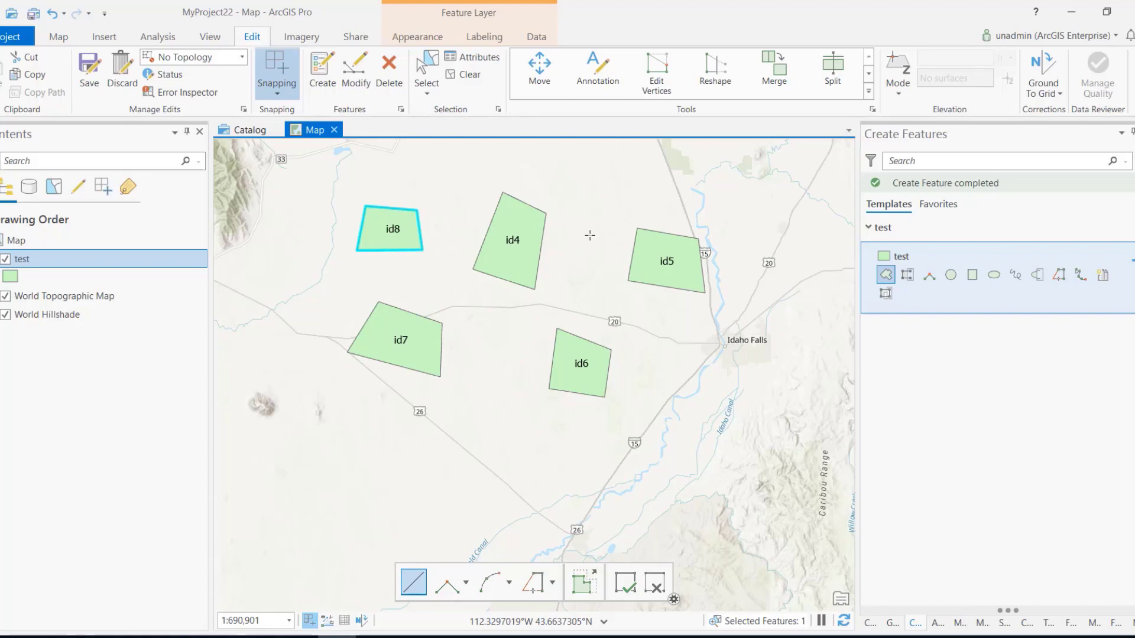
click(89, 71)
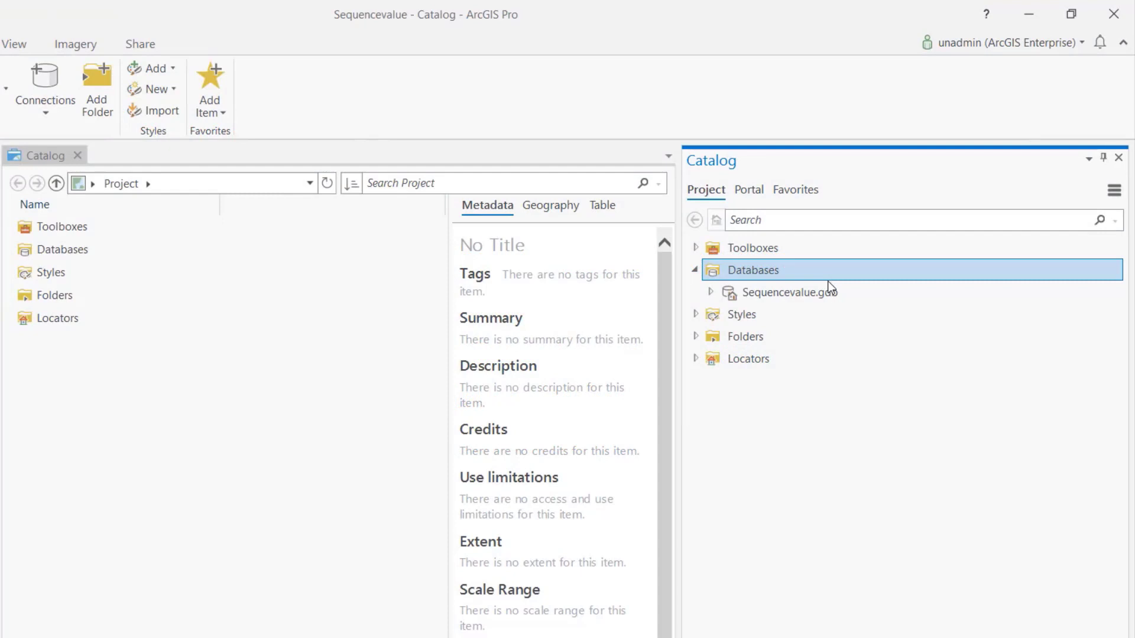
Select Sequencevalue.gdb under the Catalog's Databases folder
click(823, 290)
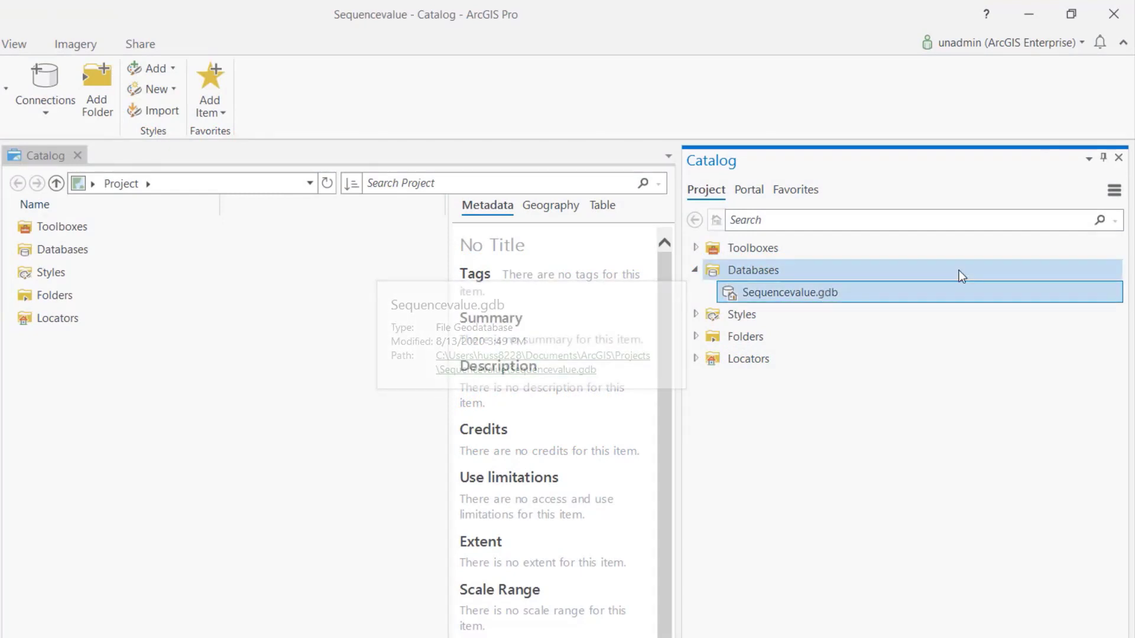
mouse_move(916, 285)
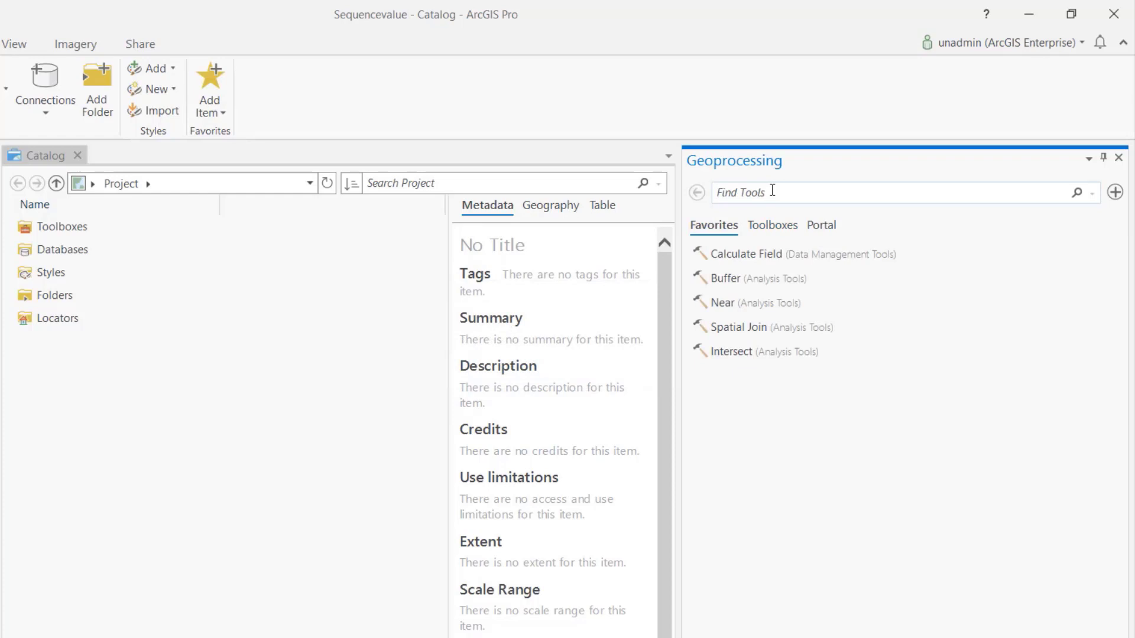
Open the Create Database Sequence tool with Sequencevalue.gdb as its input workspace
text(create sequen)
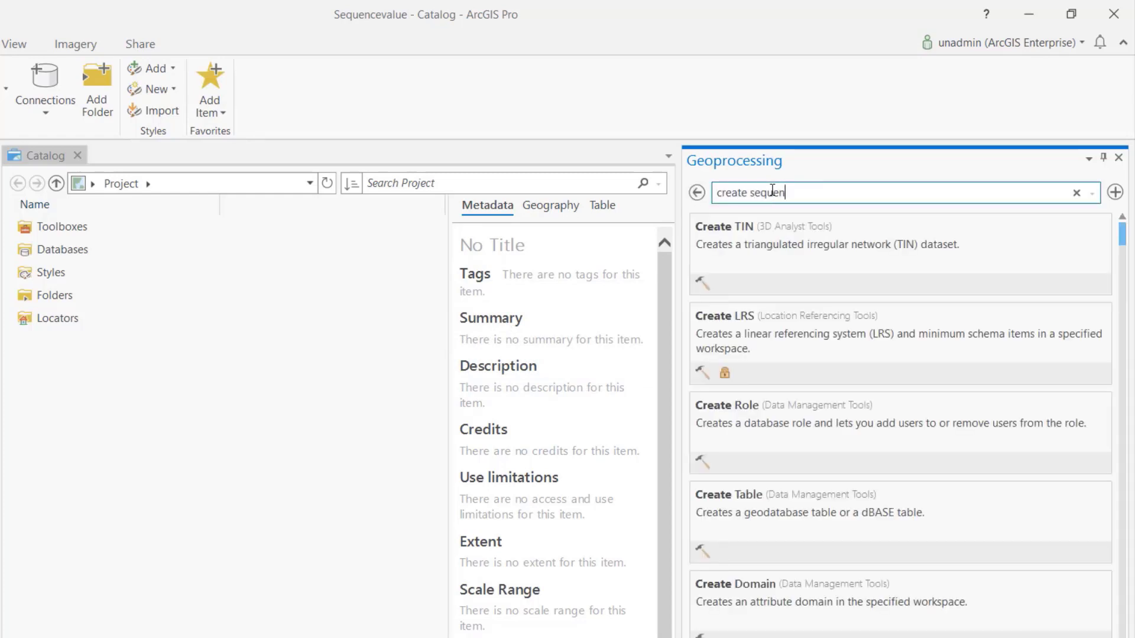
click(783, 256)
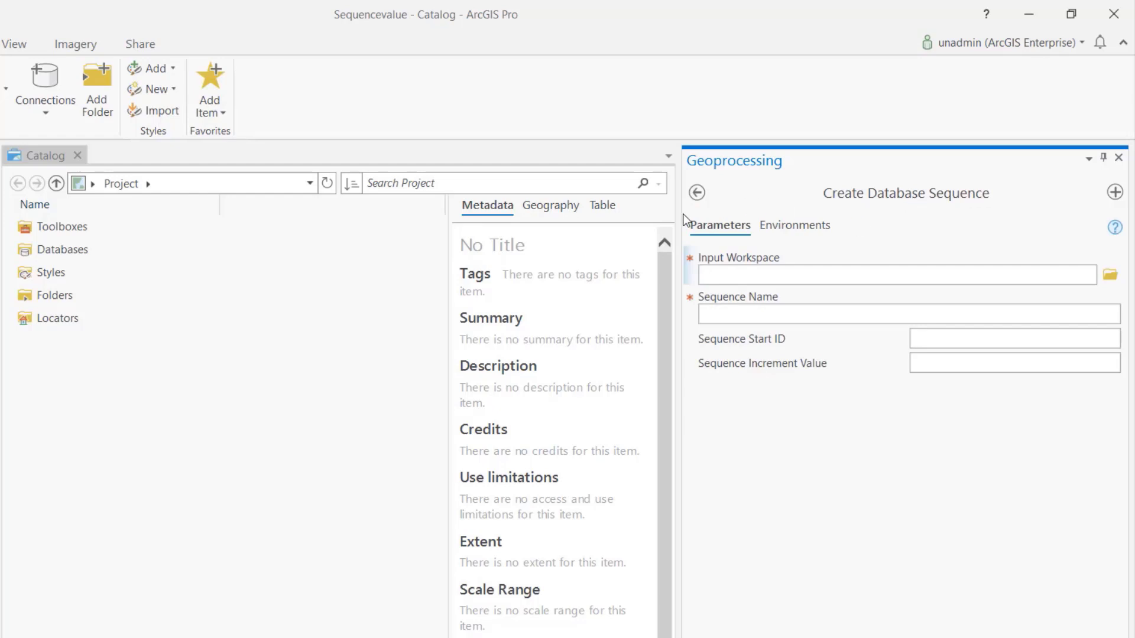
drag(681, 219, 576, 215)
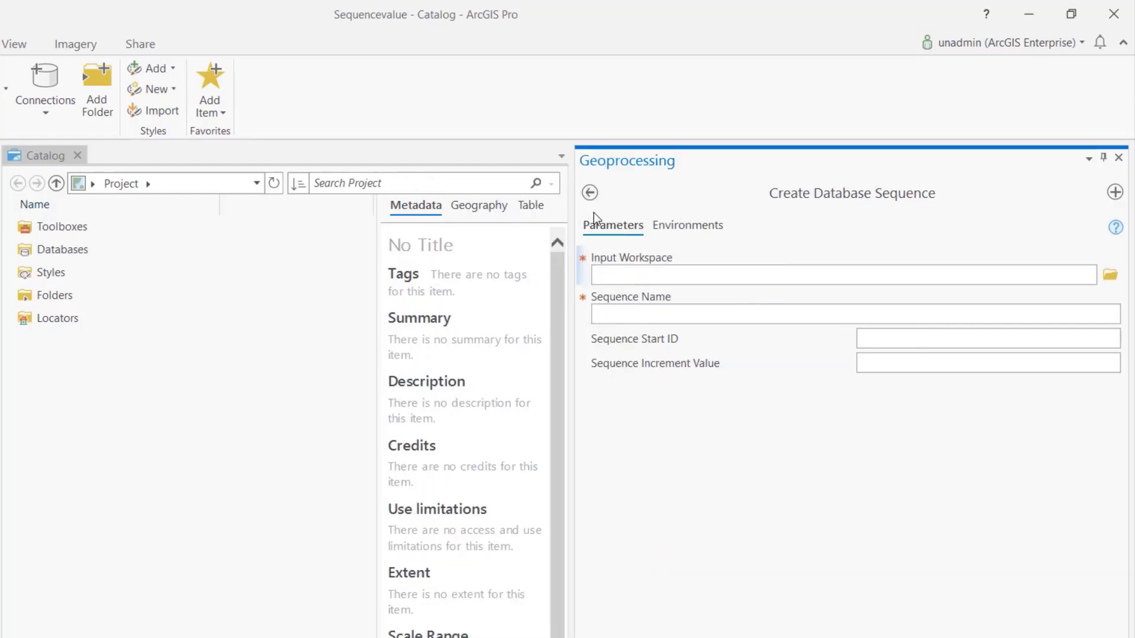
click(1111, 275)
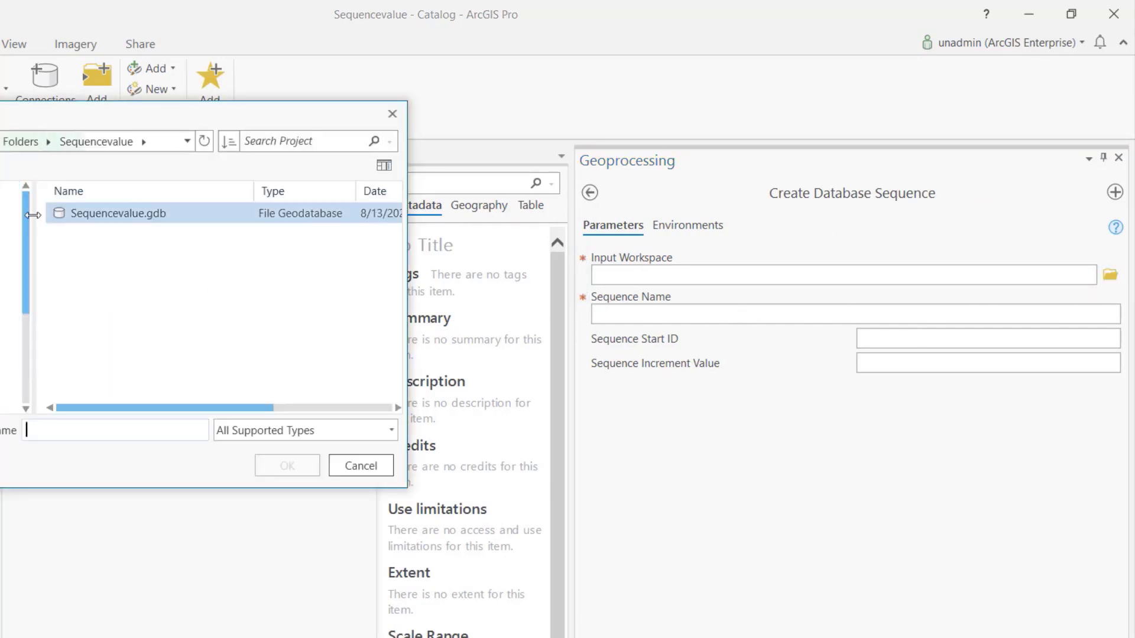
click(93, 221)
click(285, 456)
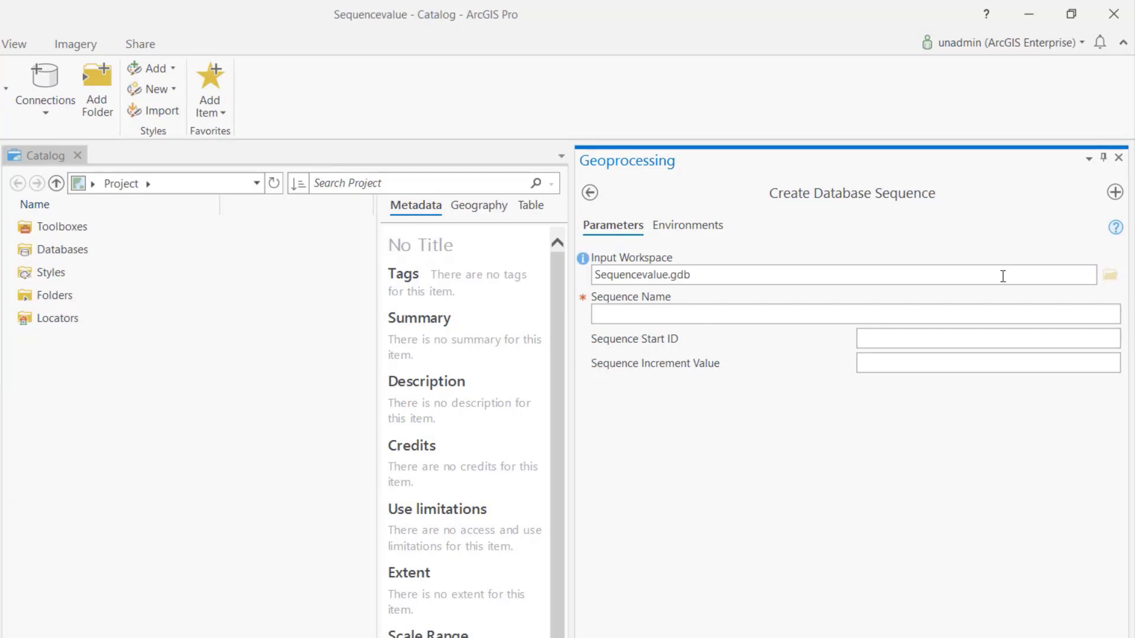
Enter sequence name myseq, start ID 100 and increment 10
click(779, 321)
text(myseq)
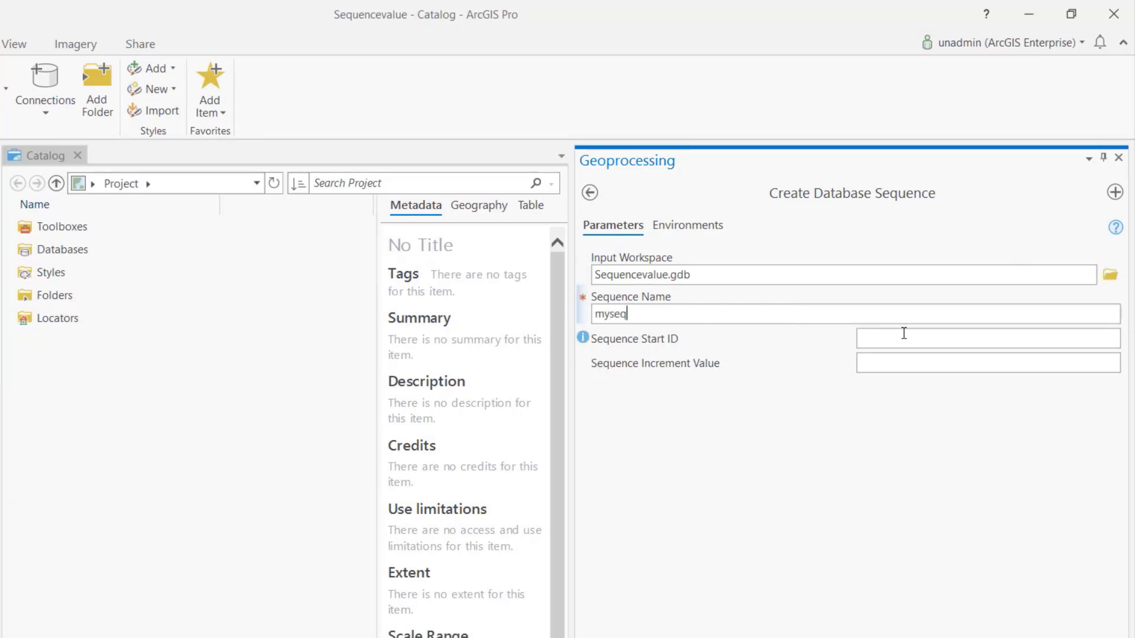
click(976, 337)
text(100)
key(Tab)
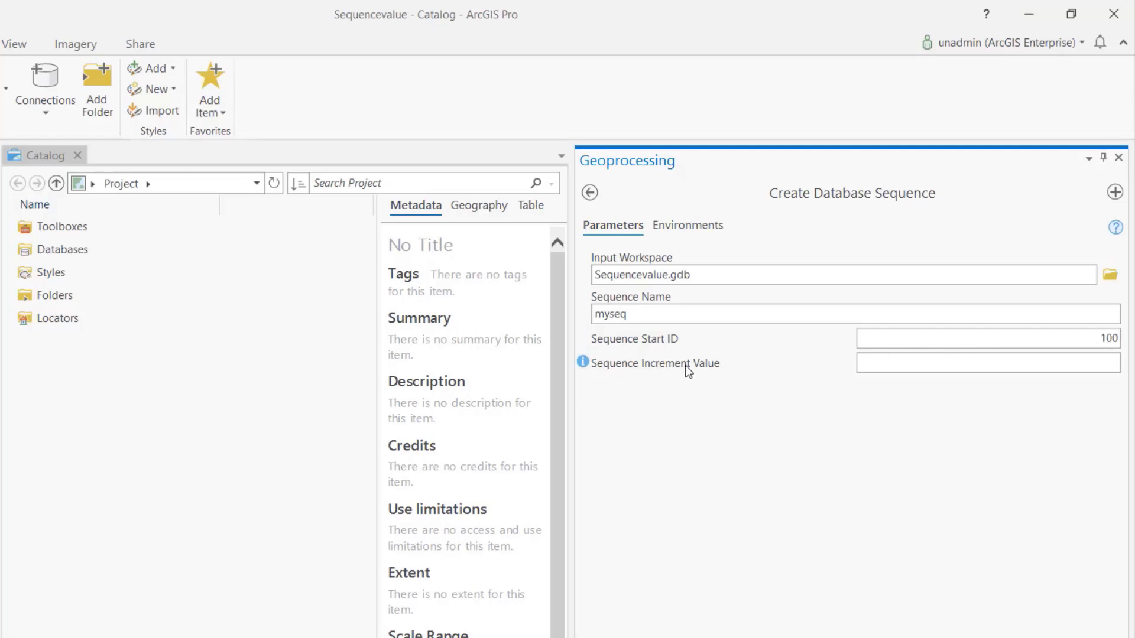
mouse_move(587, 366)
text(10)
drag(642, 314, 584, 311)
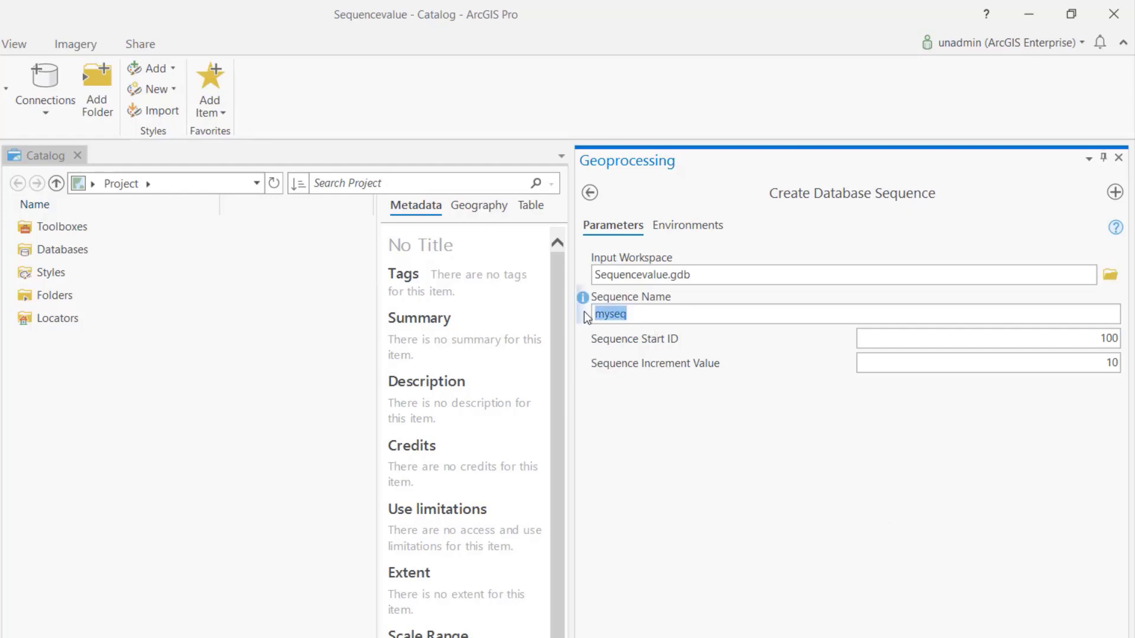
click(627, 315)
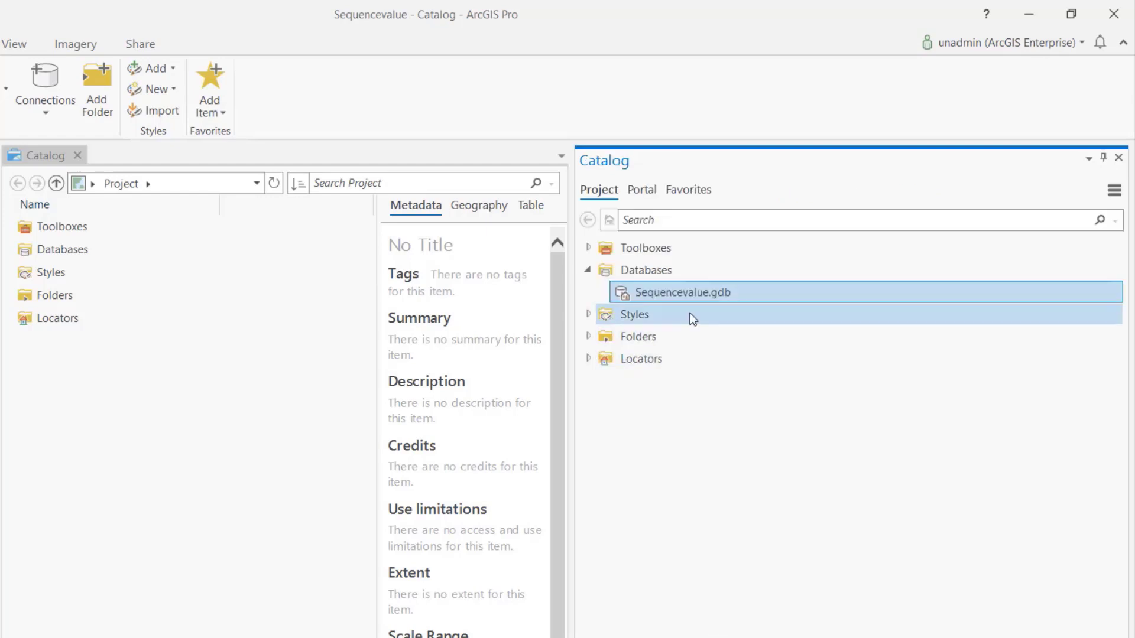
Start a new Point feature class named test with alias test in Sequencevalue.gdb
right_click(677, 290)
mouse_move(761, 378)
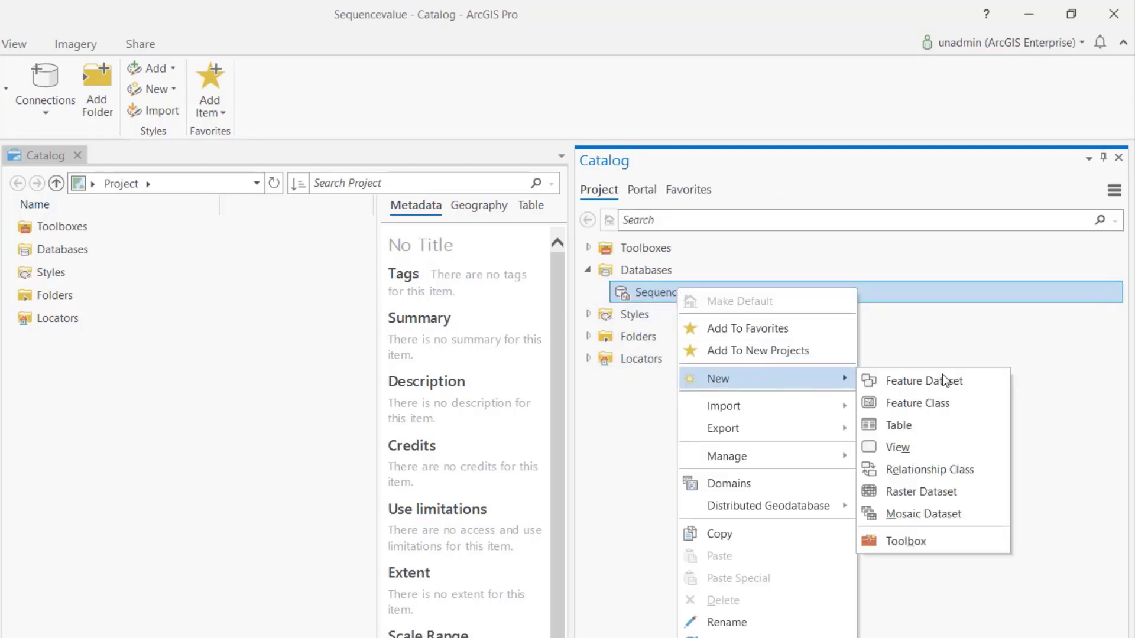
click(941, 401)
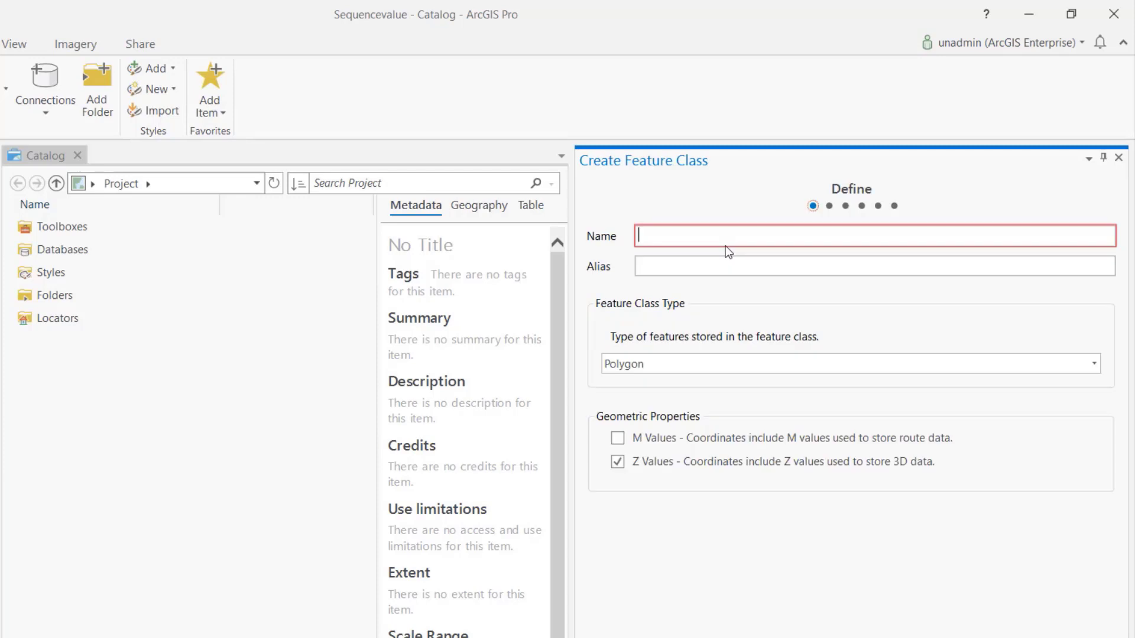
text(test)
key(Tab)
text(test)
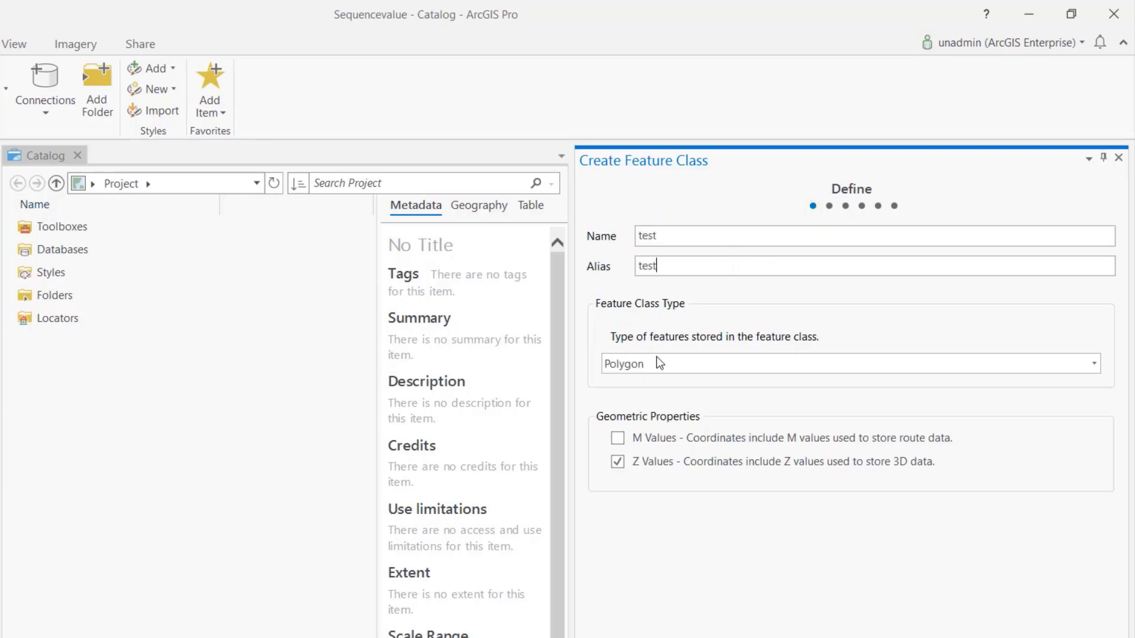
click(658, 364)
click(651, 423)
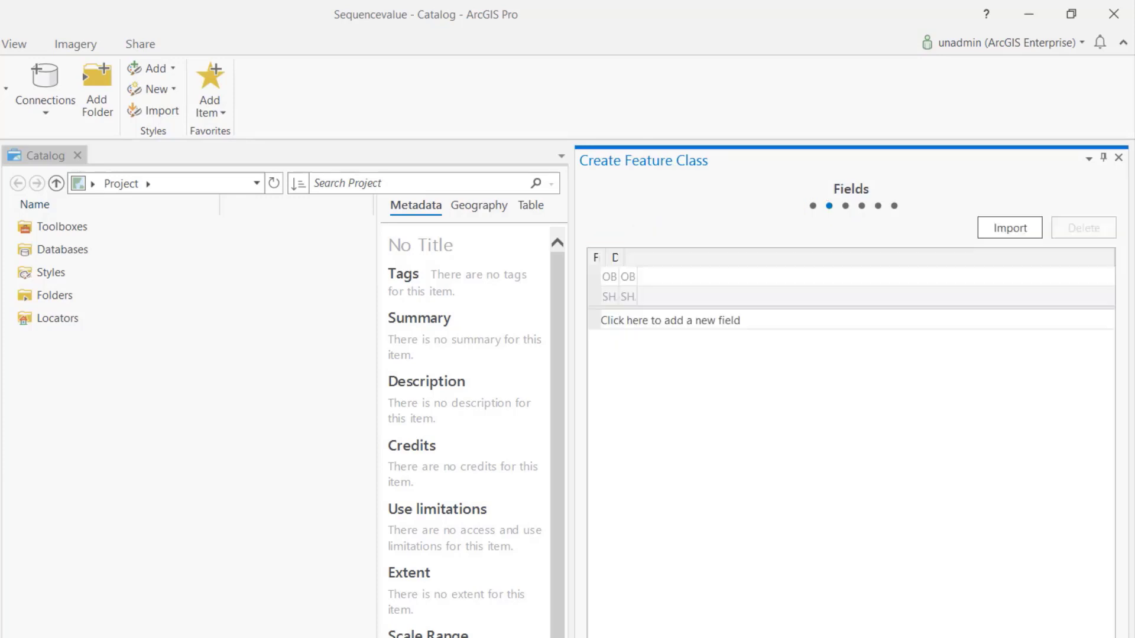
Add a Text field uniqueID and a Global ID field, then finish creating the feature class
click(712, 321)
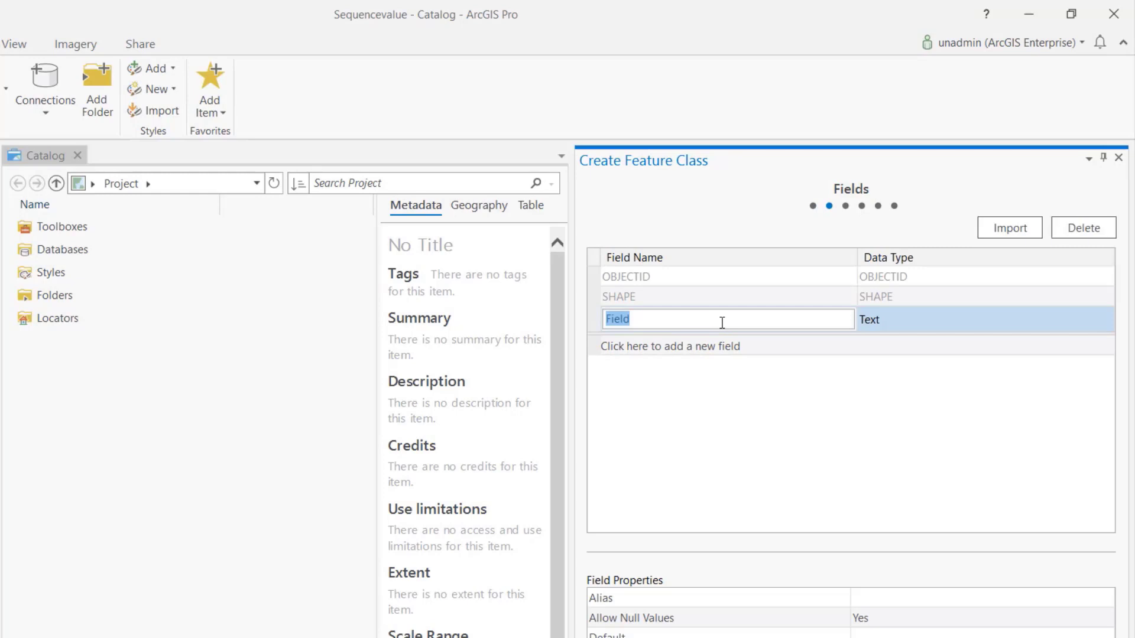
text(uniqueID)
click(888, 318)
click(888, 318)
click(933, 319)
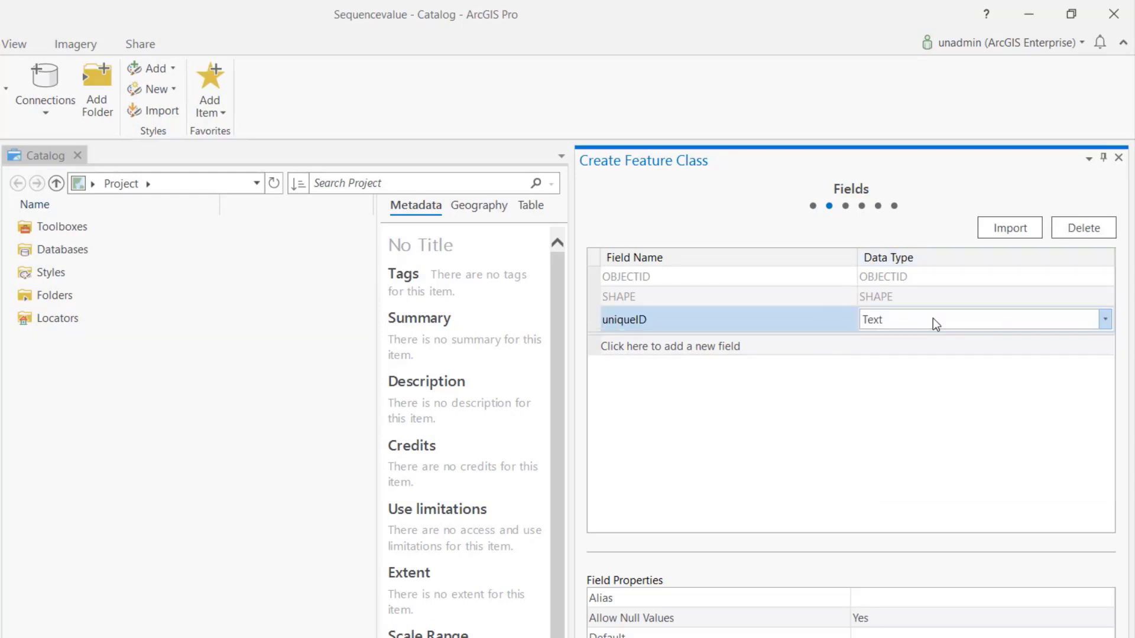
click(715, 342)
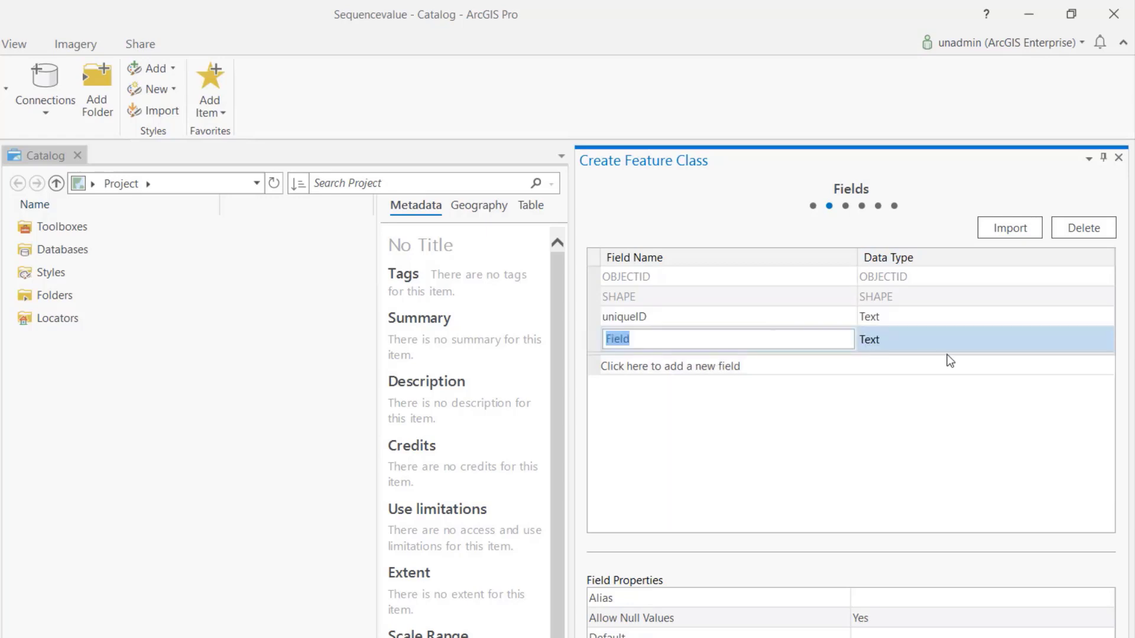
click(931, 341)
scroll(928, 342, down, 1)
click(929, 337)
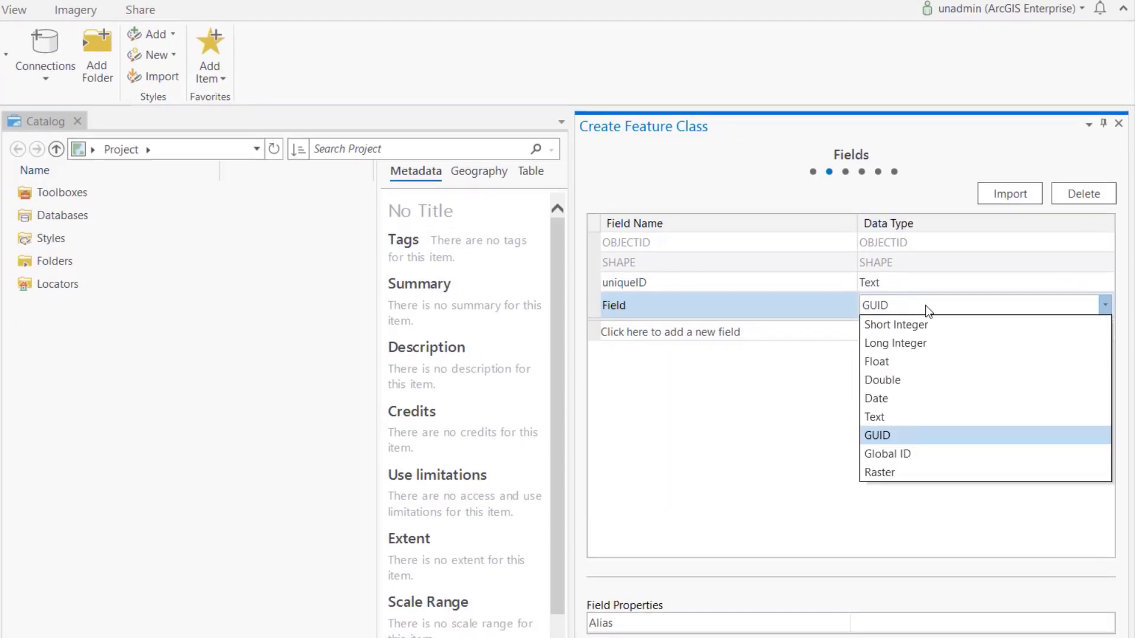
click(931, 484)
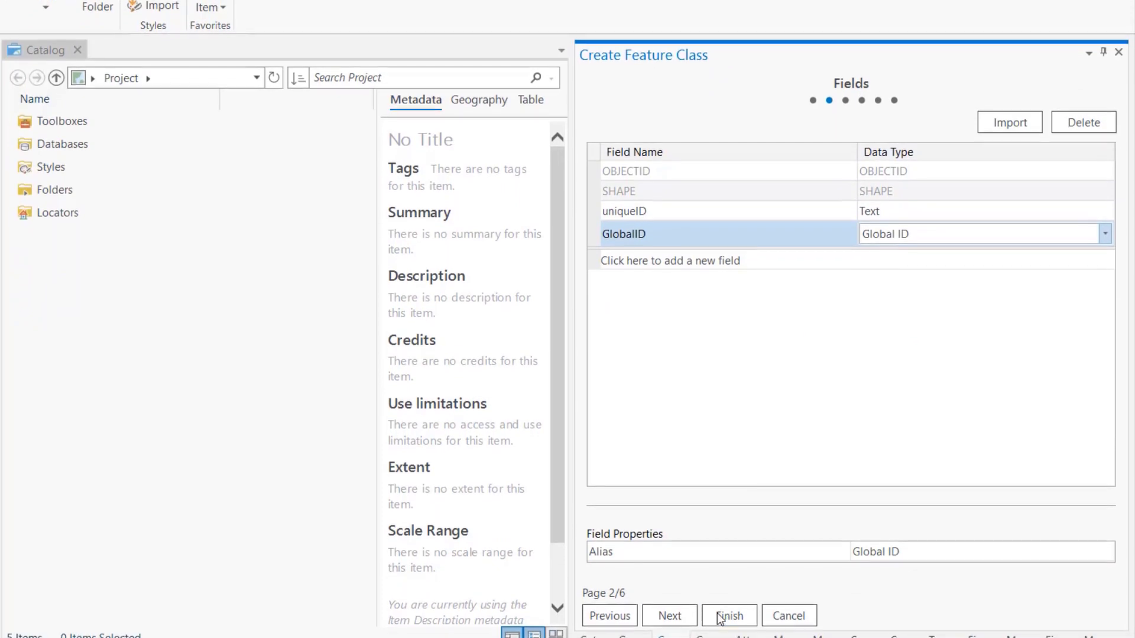
click(696, 503)
key(Return)
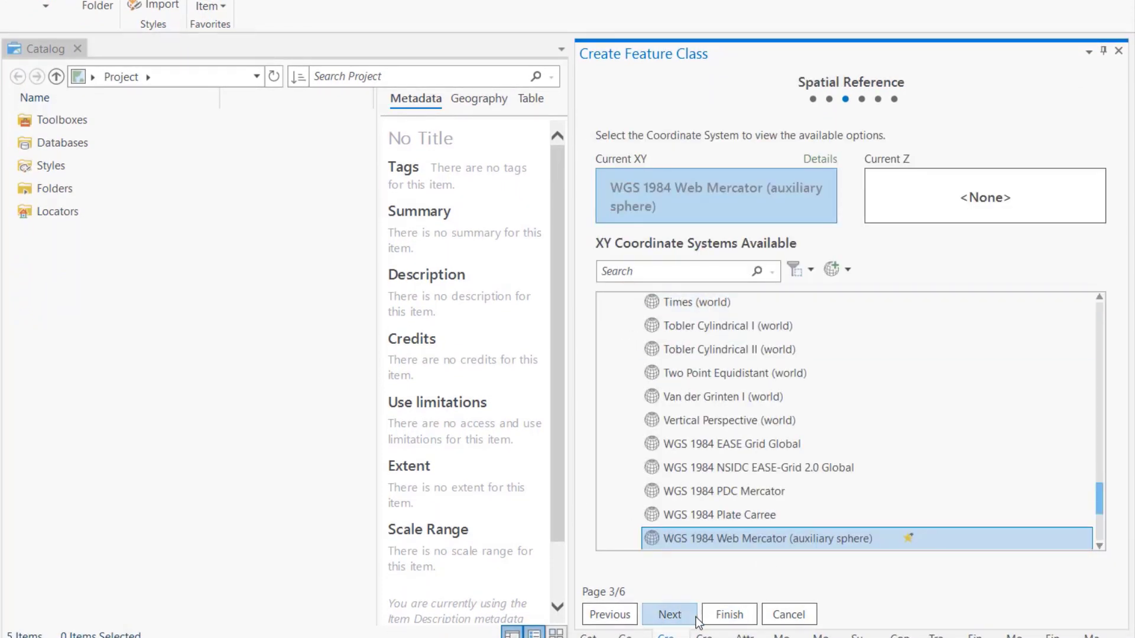
click(729, 615)
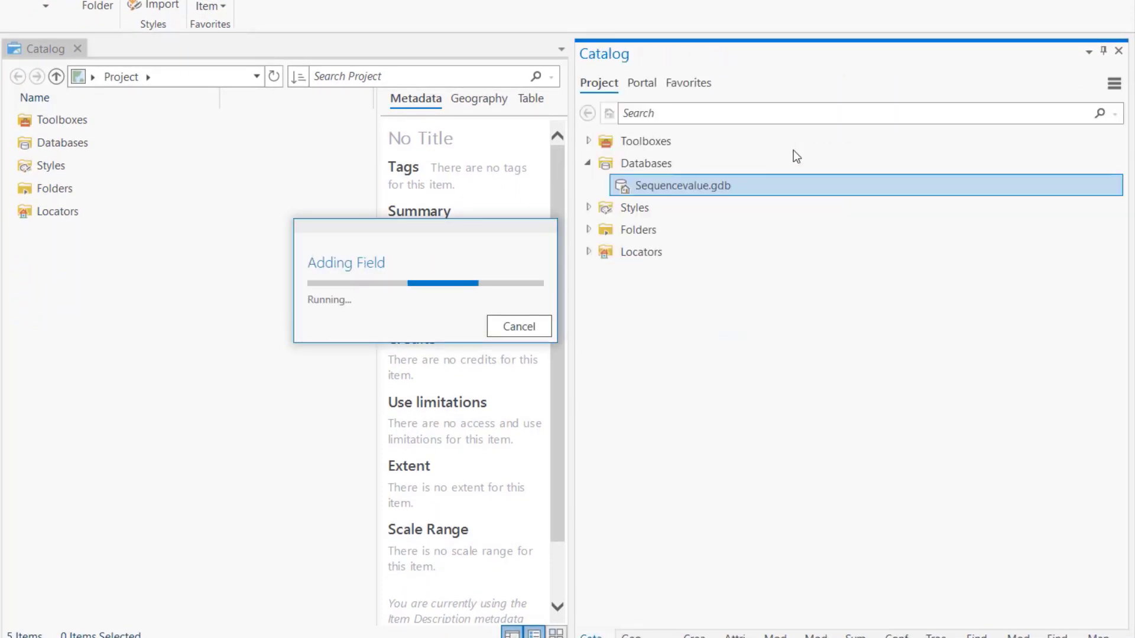
Open the test feature class's attribute rules and add an immediate calculation rule
click(651, 207)
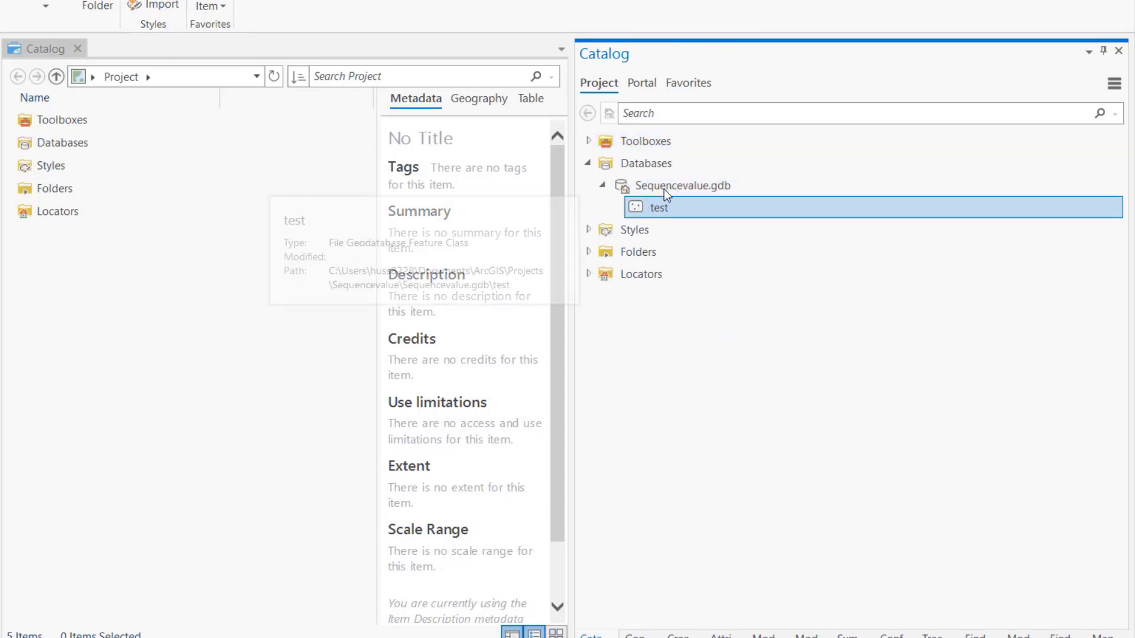
right_click(672, 214)
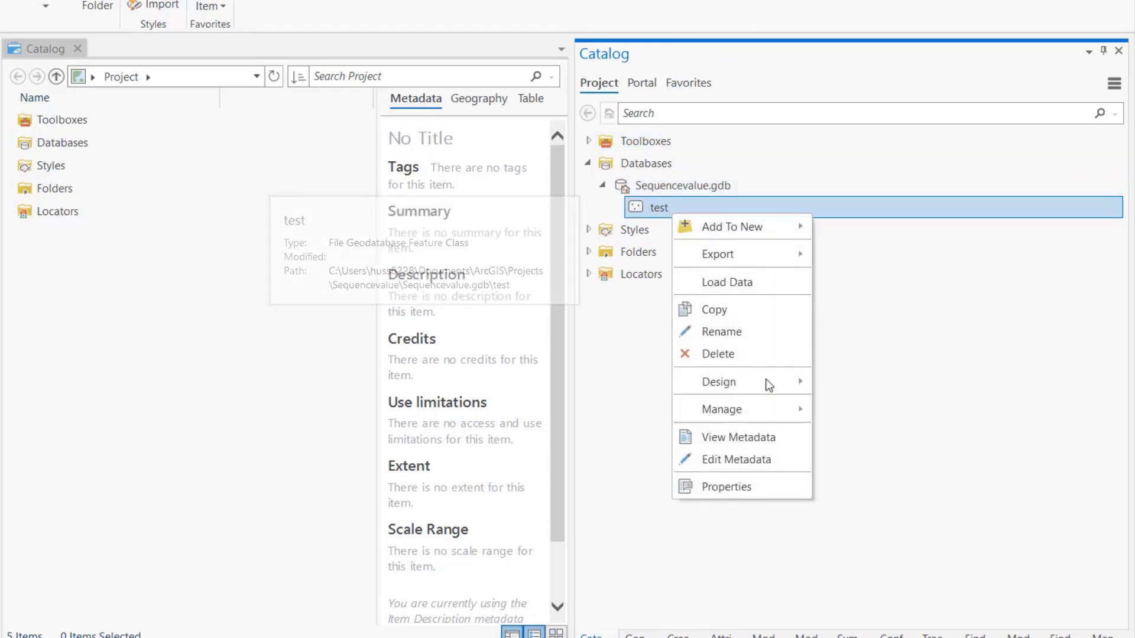
mouse_move(816, 381)
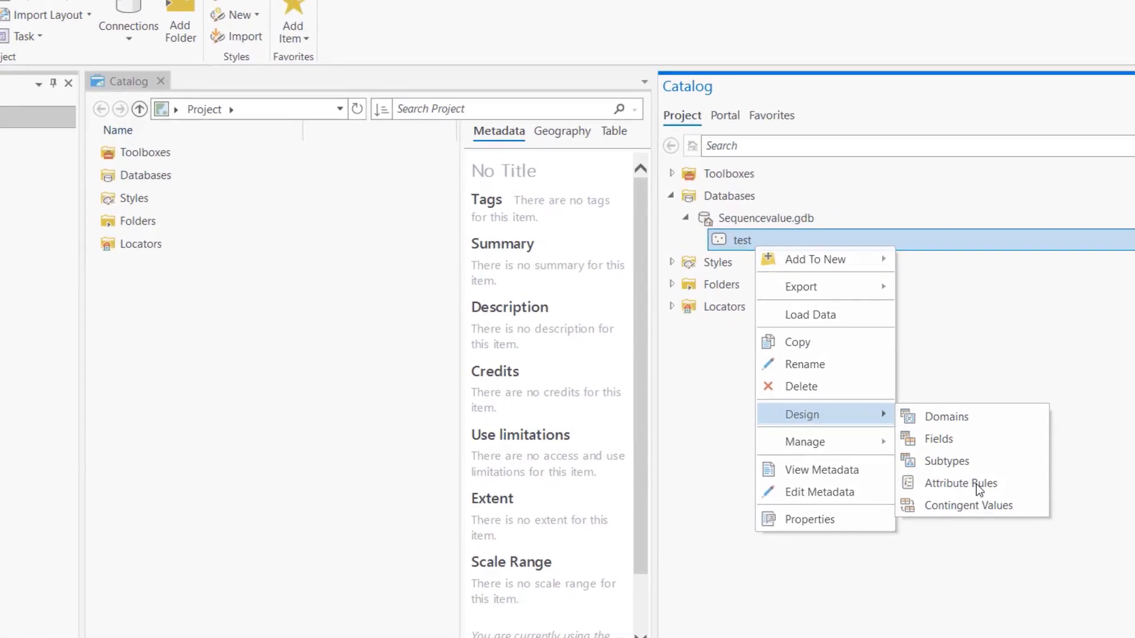
click(896, 456)
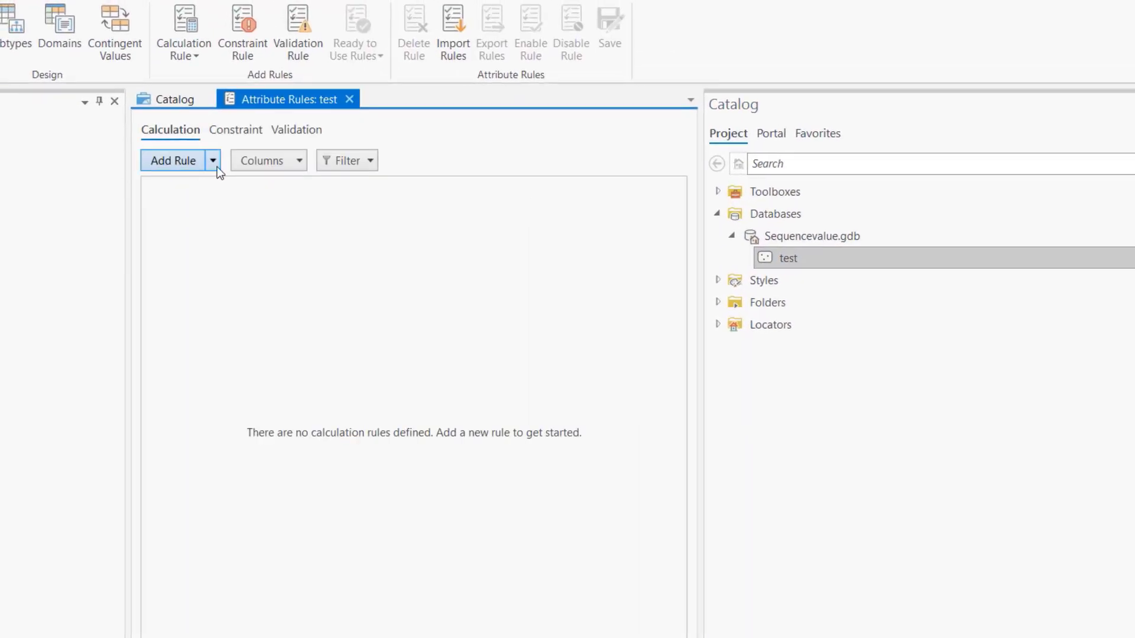
click(213, 162)
click(197, 183)
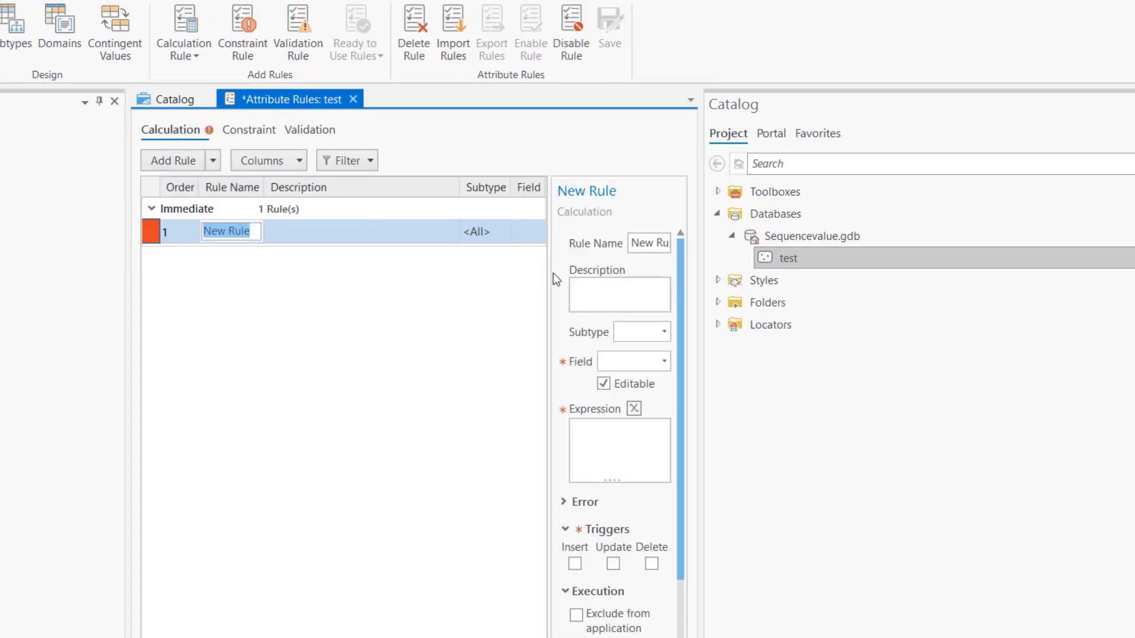
Name the rule 'Calculate Unique ID' with matching description, subtype <All>, field uniqueID
drag(549, 272, 366, 272)
drag(601, 238, 440, 239)
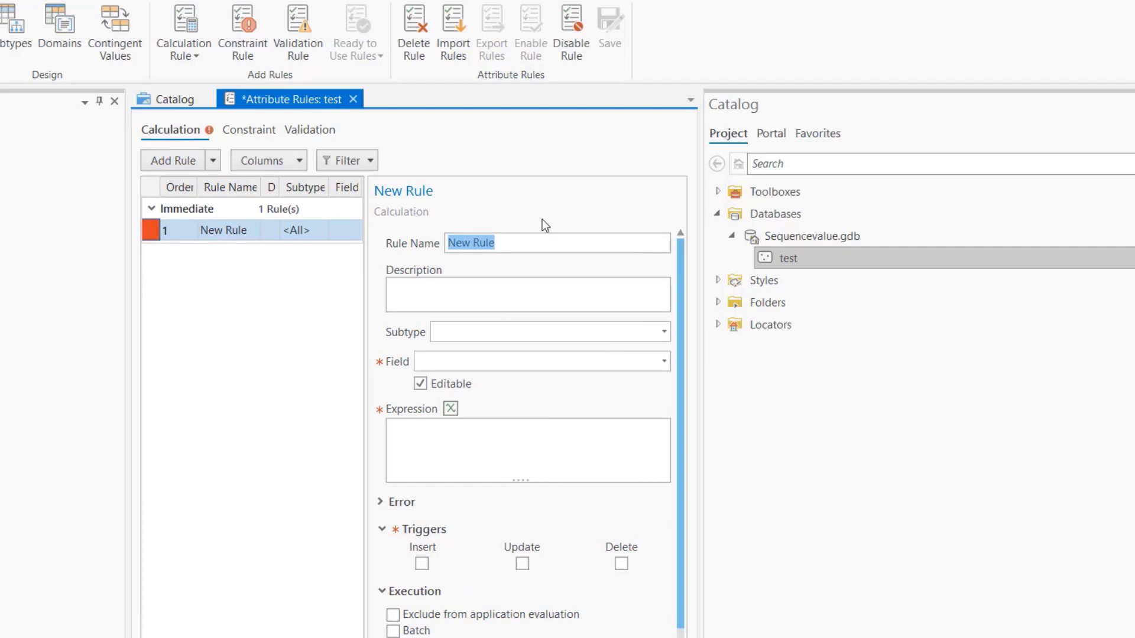
text(Calculate Unique ID)
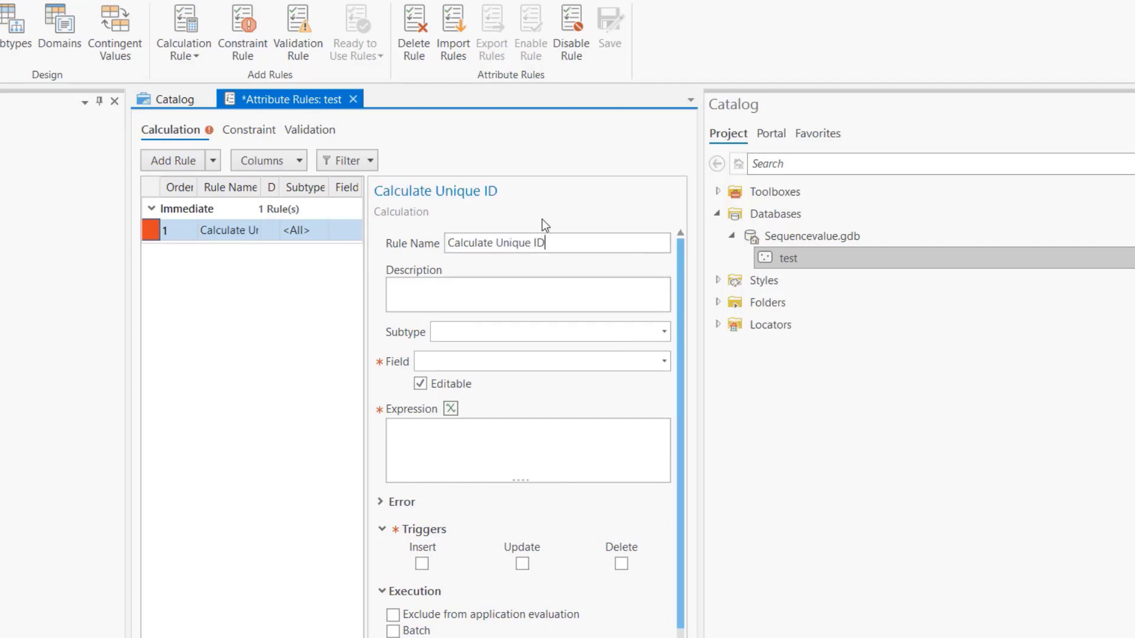
key(ctrl+a)
key(ctrl+c)
click(522, 293)
key(ctrl+v)
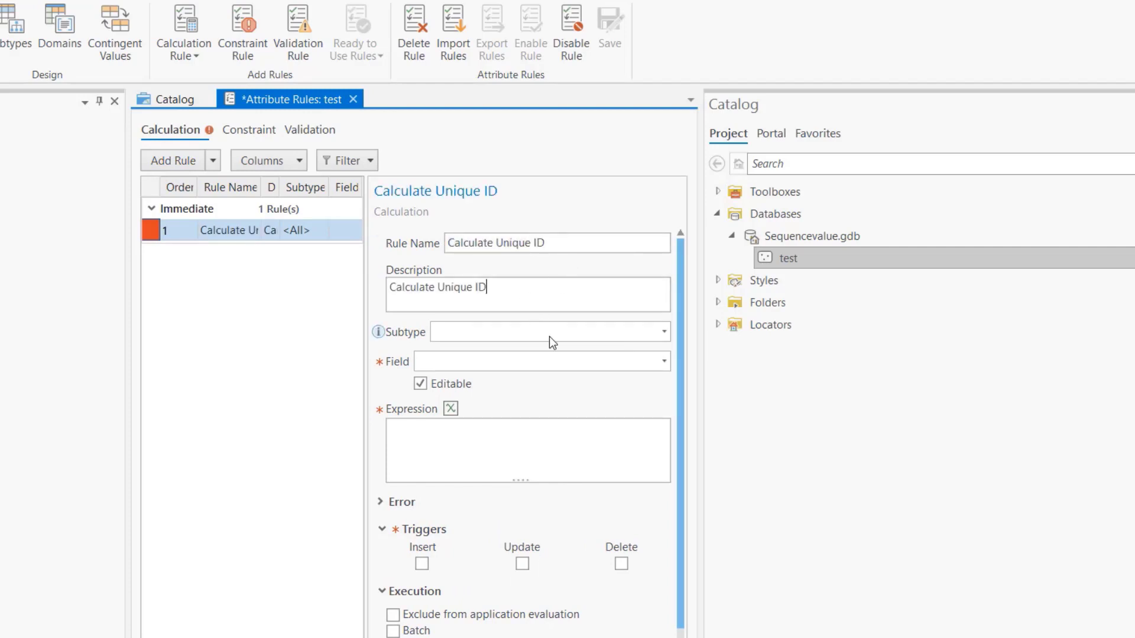
click(572, 334)
click(558, 346)
click(561, 368)
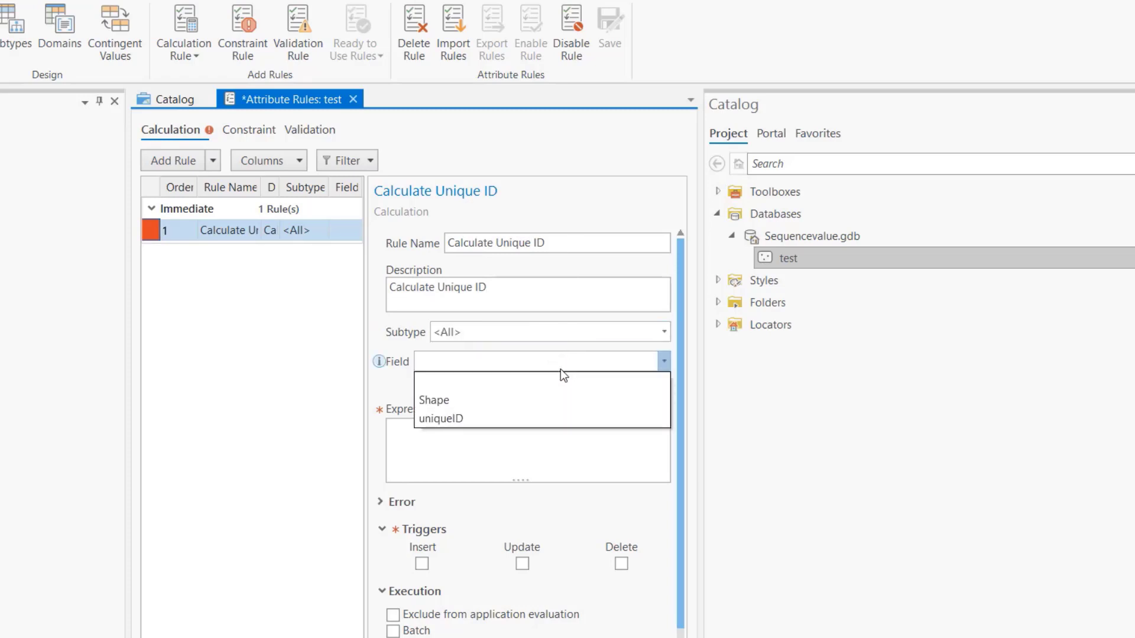
click(442, 421)
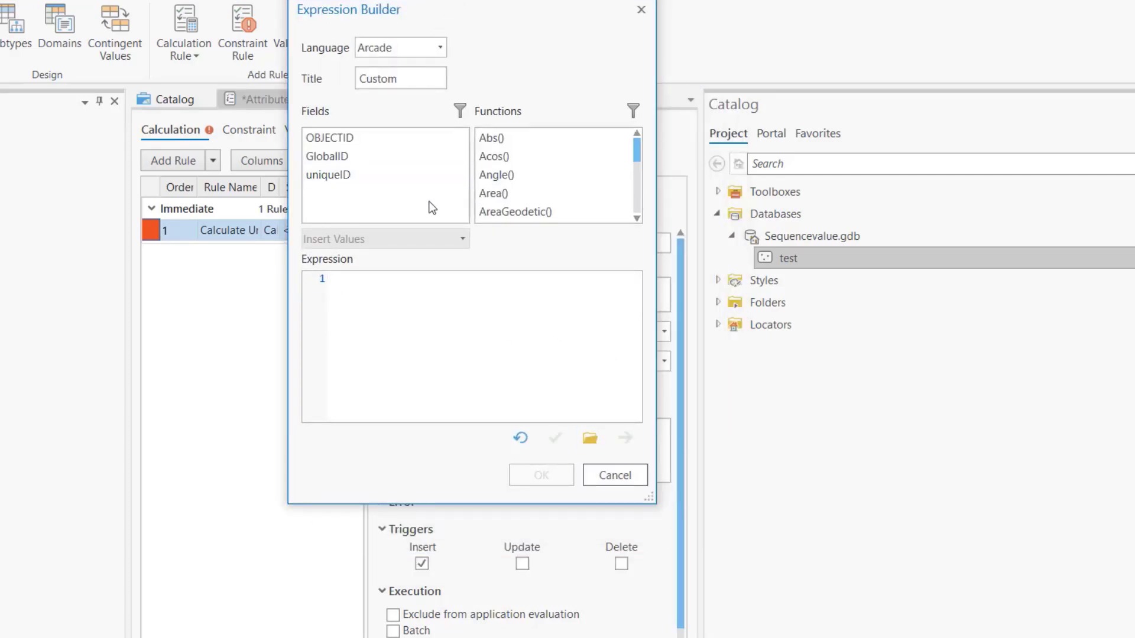
Write the first expression line: var id = NextSequenceValue("myseq");
text(var id = )
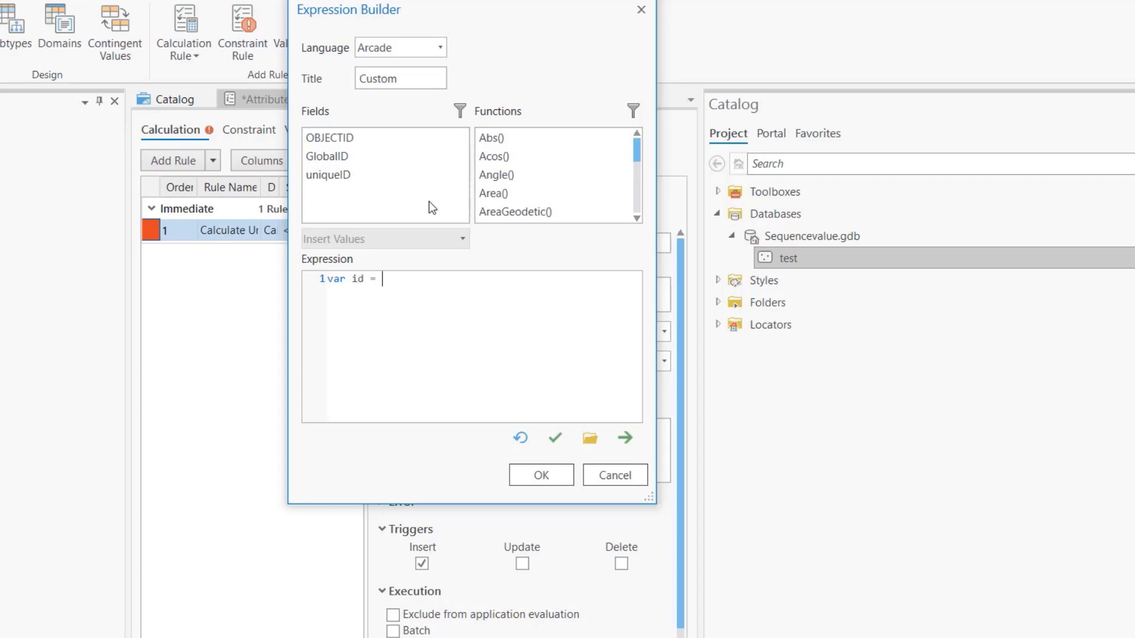
text(NextSequenceValue()
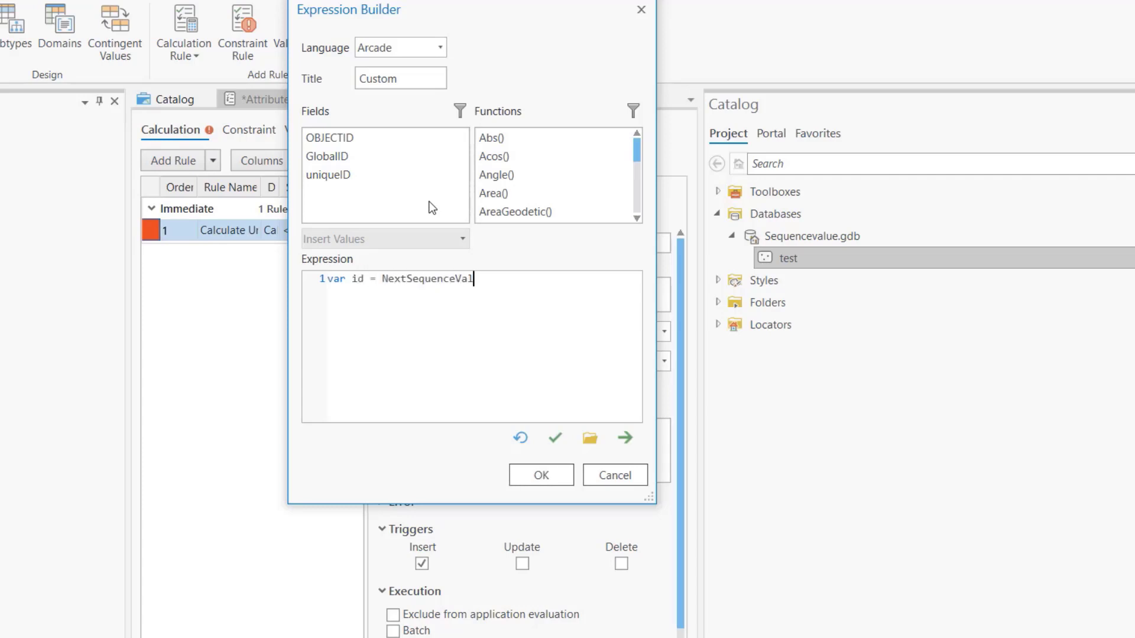
double_click(436, 277)
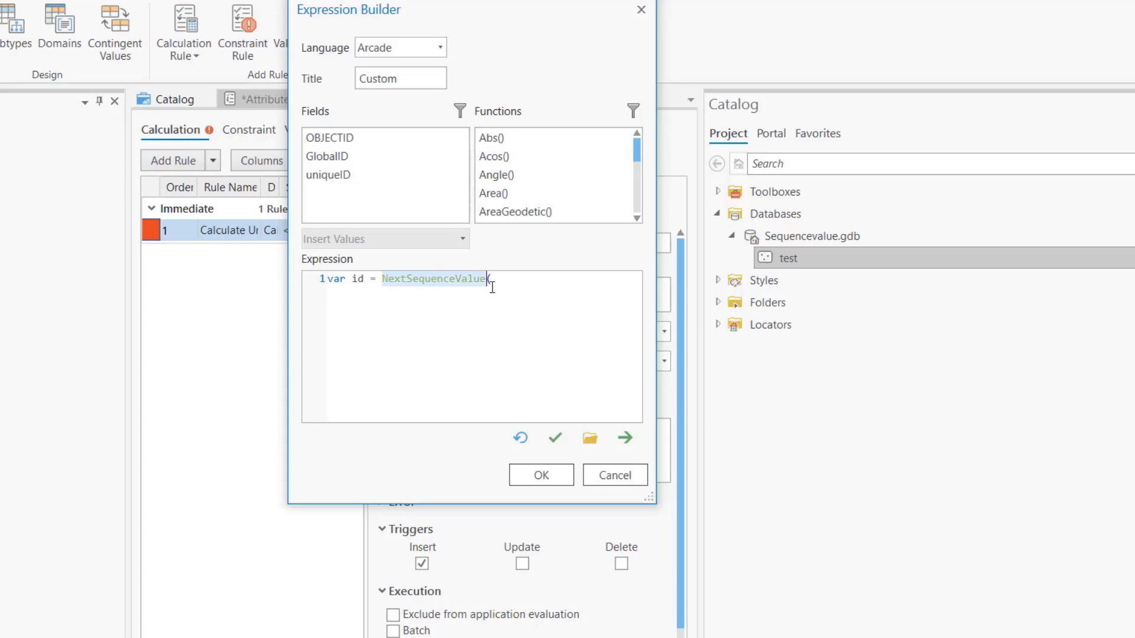
click(498, 288)
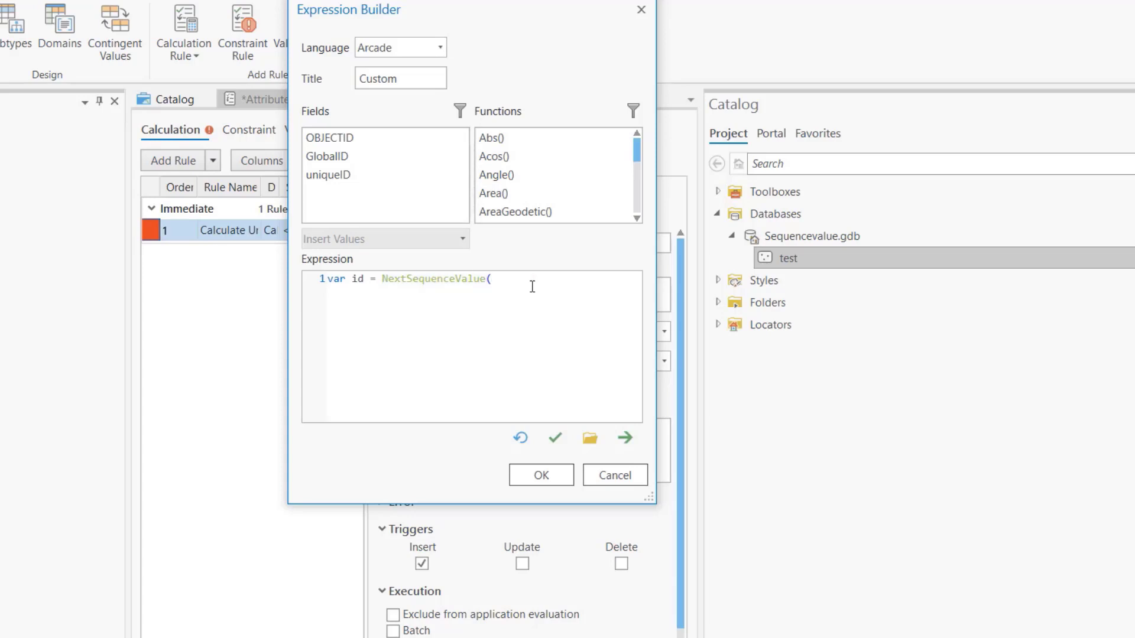
text("myseq");)
key(Return)
key(Return)
key(BackSpace)
Write the second line as return `ID-${id}` using a template literal
text(return "myi)
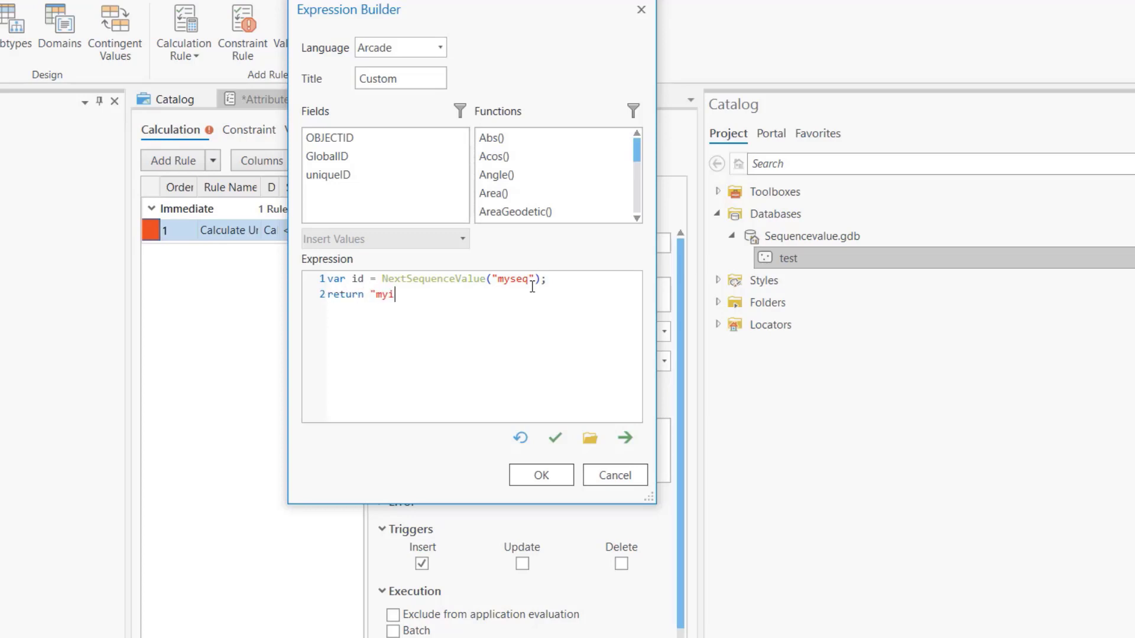
key(BackSpace)
key(BackSpace)
text(ID")
key(BackSpace)
text(-"++ id)
click(373, 294)
key(Delete)
text(`)
key(Right)
key(Right)
key(Right)
key(BackSpace)
key(Right)
key(BackSpace)
key(BackSpace)
key(Delete)
text(${id}`)
Verify the expression, accept it with OK, and save the attribute rule
click(555, 438)
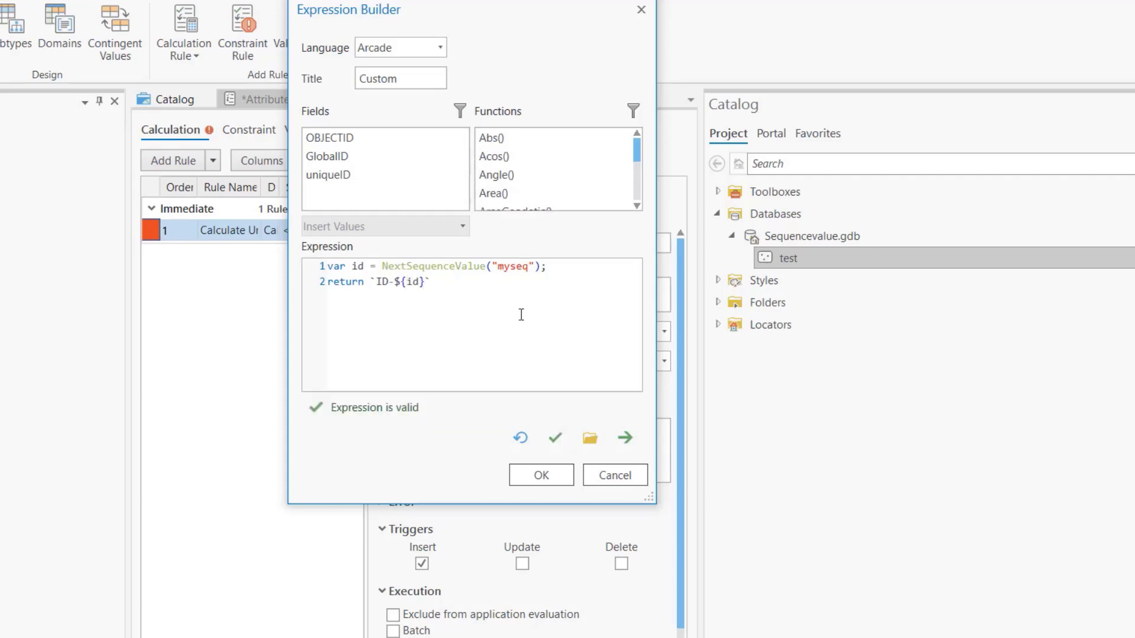
drag(500, 290, 375, 284)
click(509, 286)
click(557, 470)
click(618, 33)
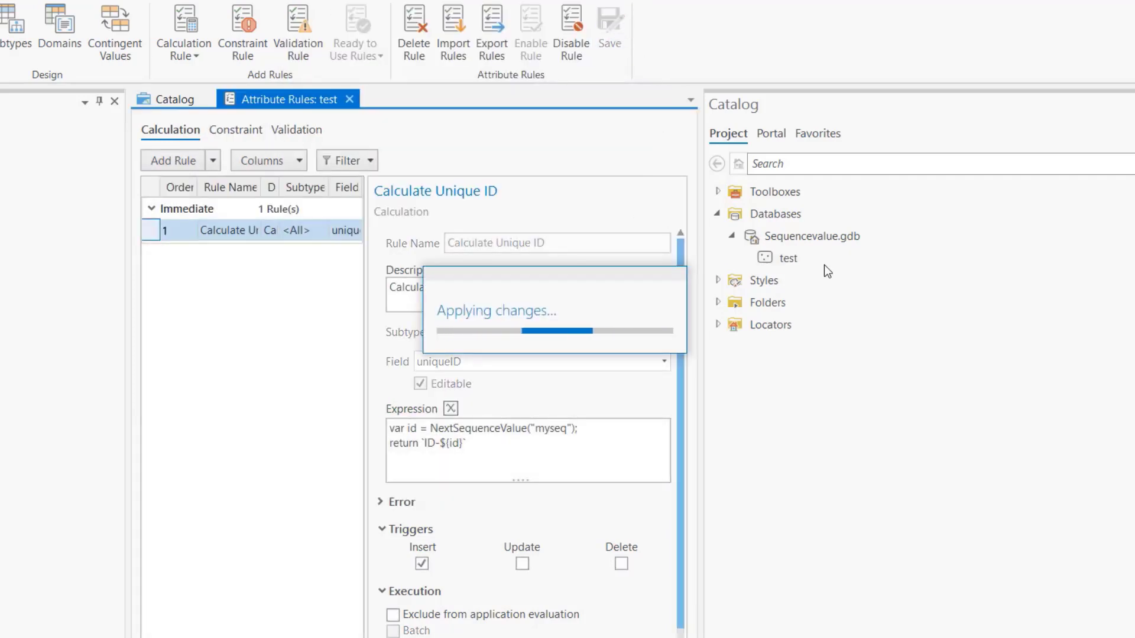
Add test to a new map and label its features by the uniqueID field
right_click(785, 258)
mouse_move(811, 267)
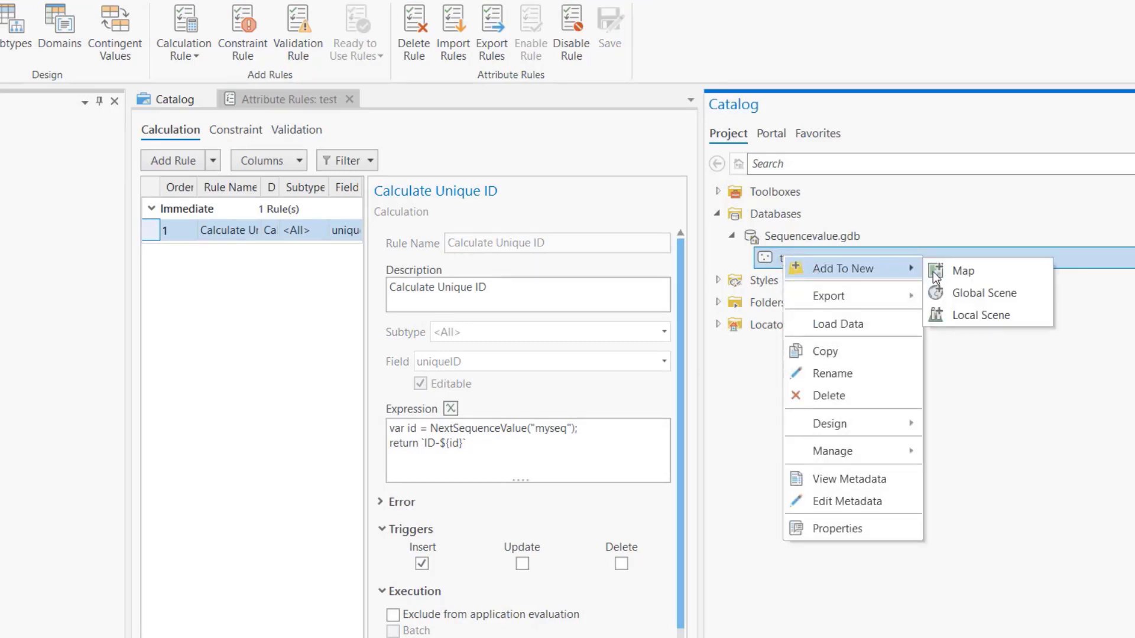
click(951, 269)
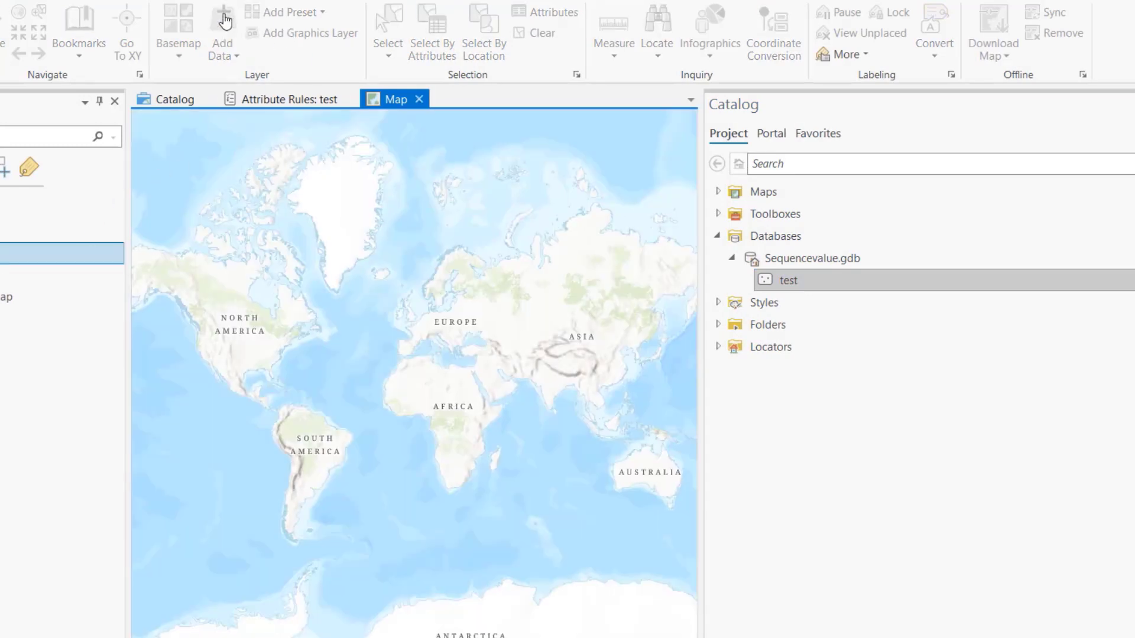
click(235, 3)
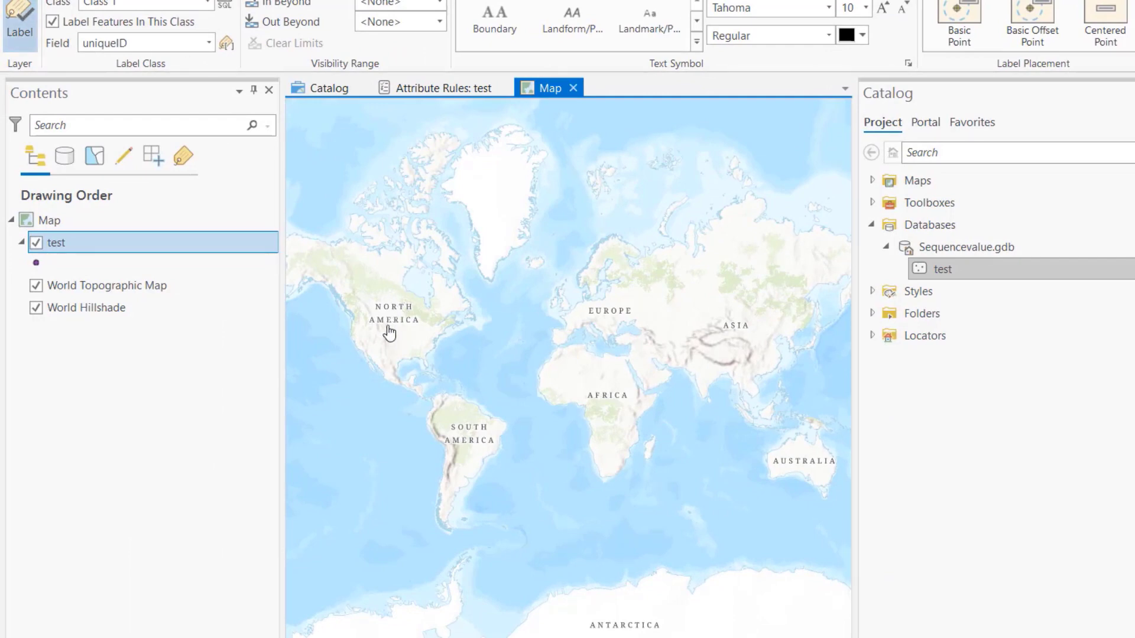
scroll(393, 325, up, 5)
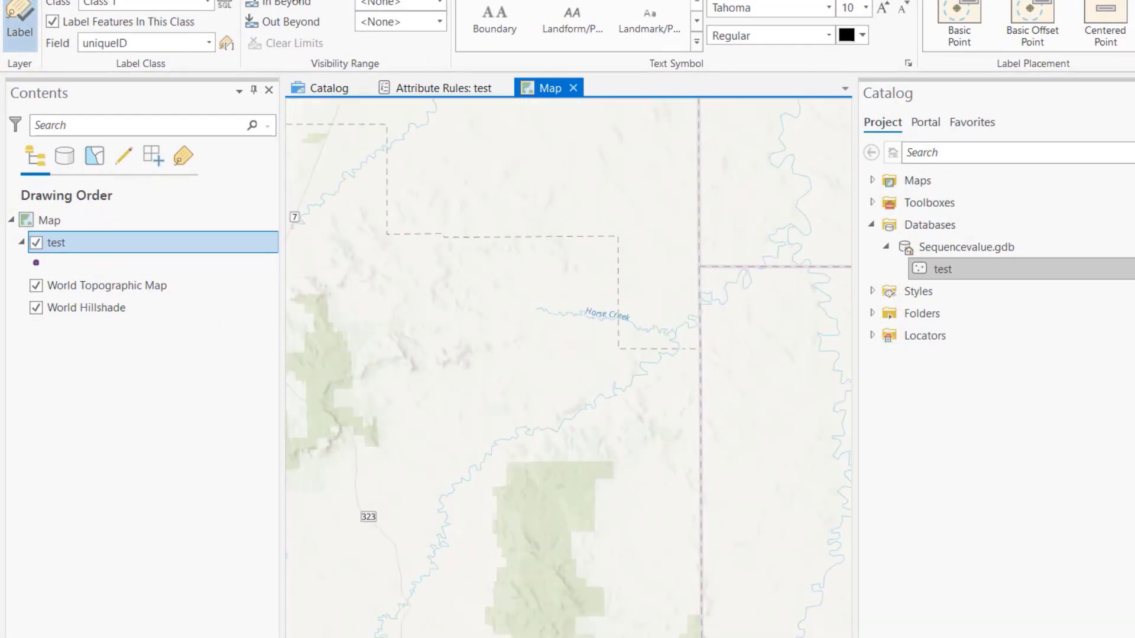
click(331, 1)
Place nine points with the test template, auto-labelled ID-100 onward in steps of 10
click(416, 27)
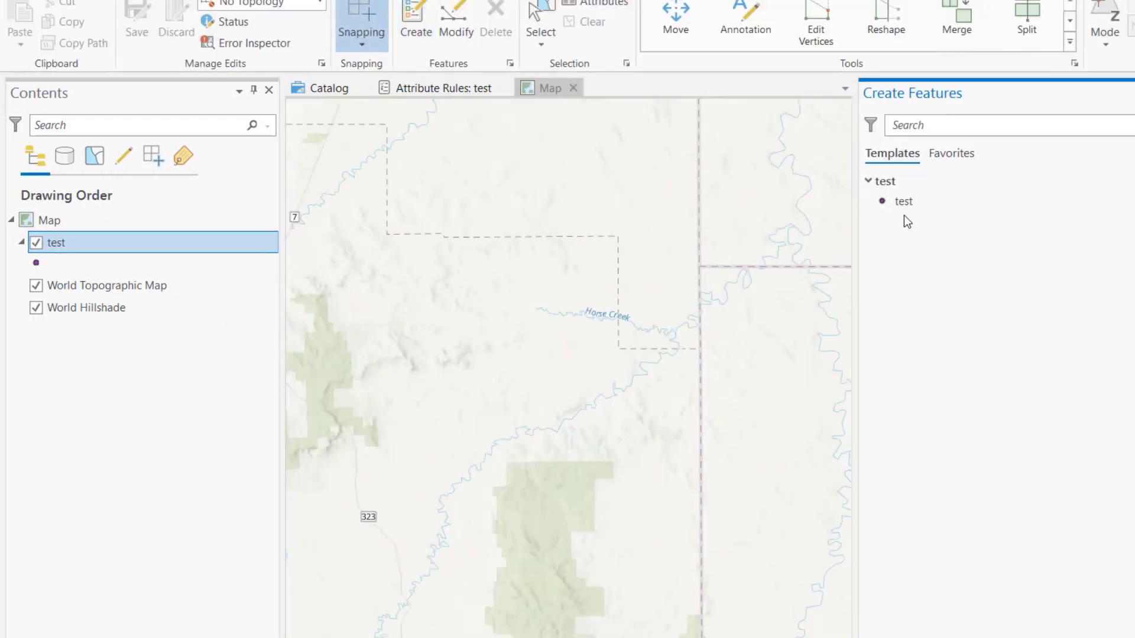
click(898, 201)
click(678, 168)
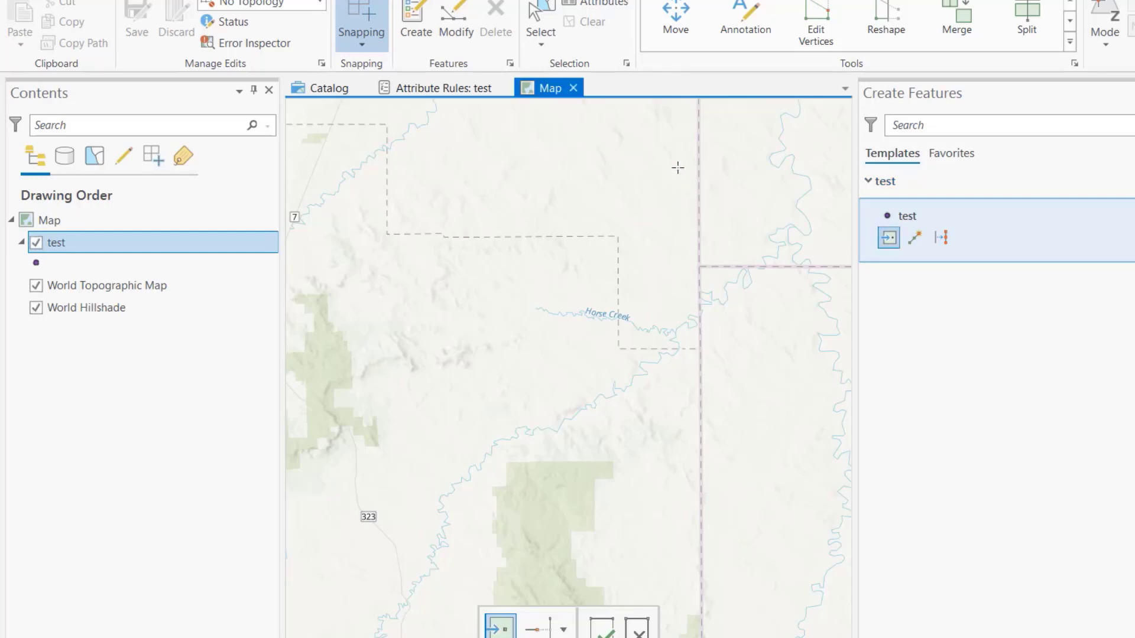
click(567, 175)
click(501, 215)
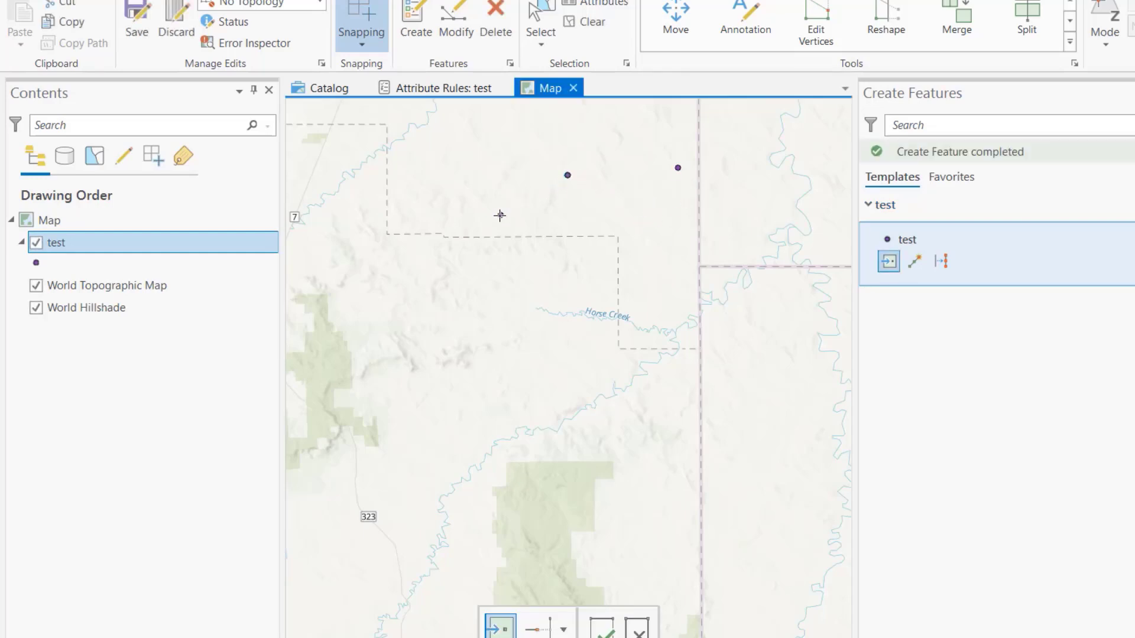
click(484, 266)
click(480, 297)
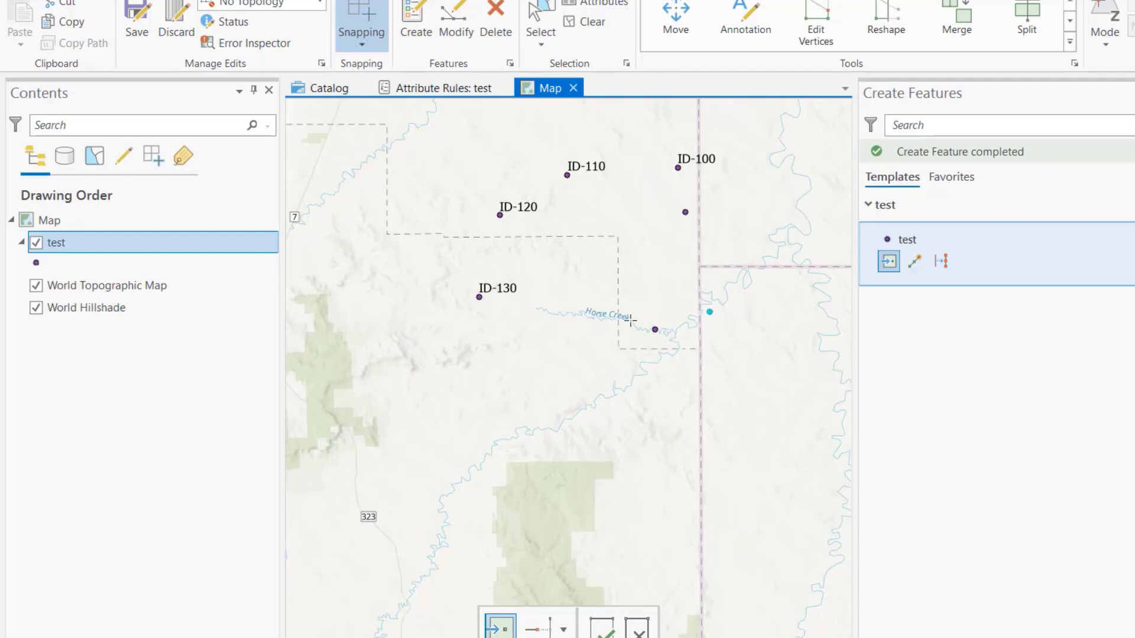
click(601, 334)
click(721, 178)
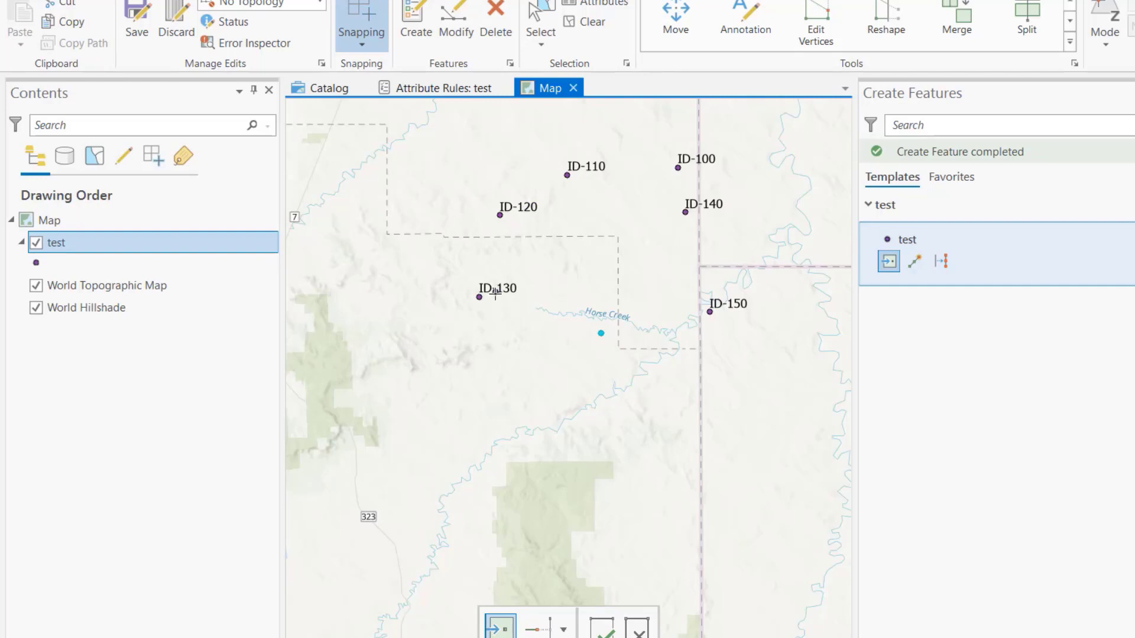
click(546, 389)
click(519, 383)
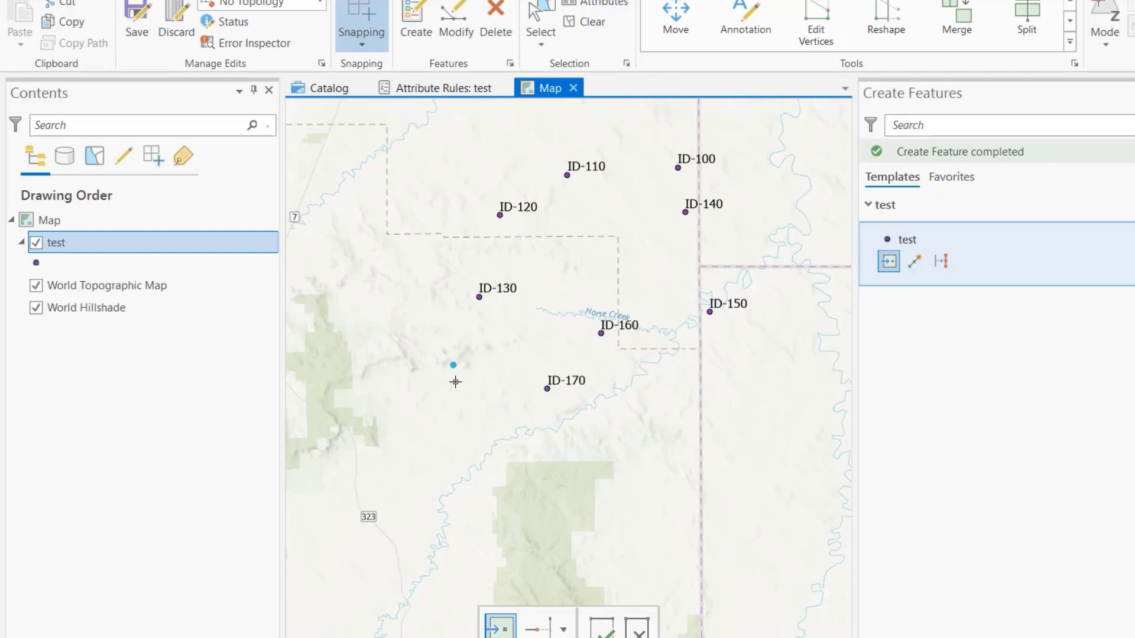